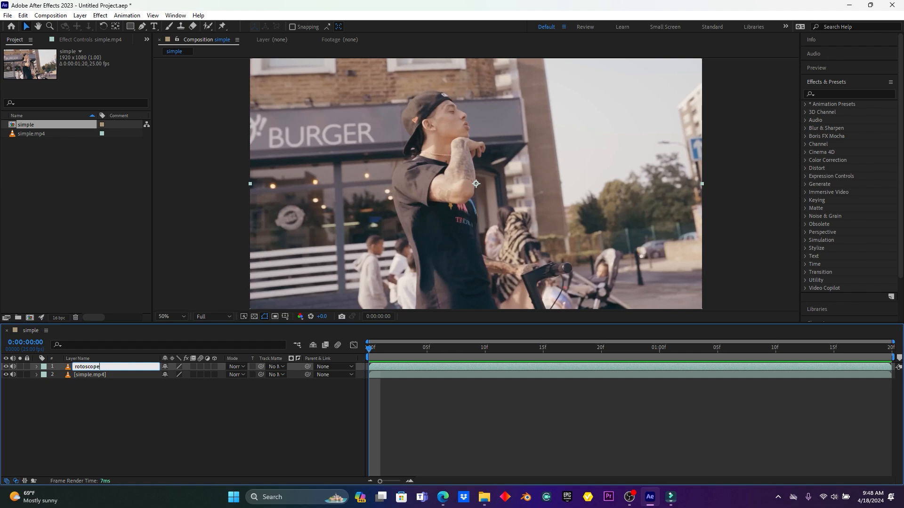
Step: Rename the simple.mp4 layer beneath the rotoscope layer as background
right_click(113, 377)
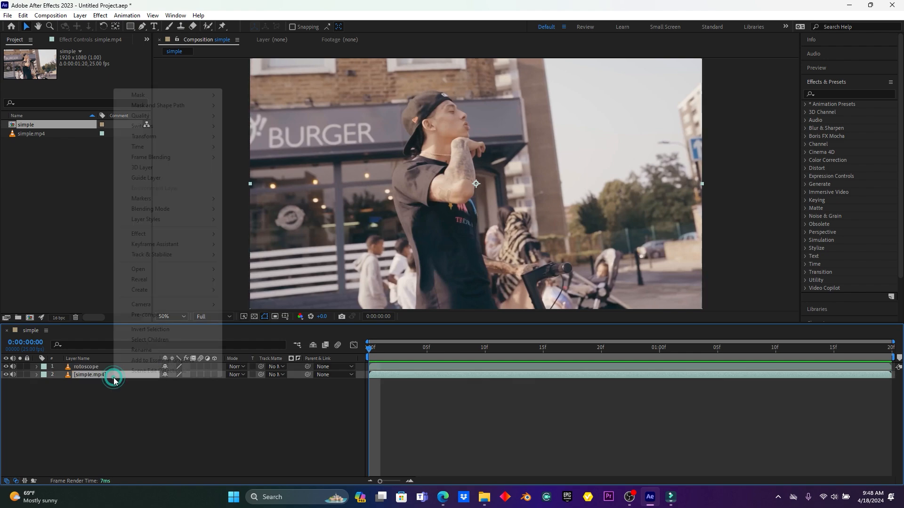
click(144, 349)
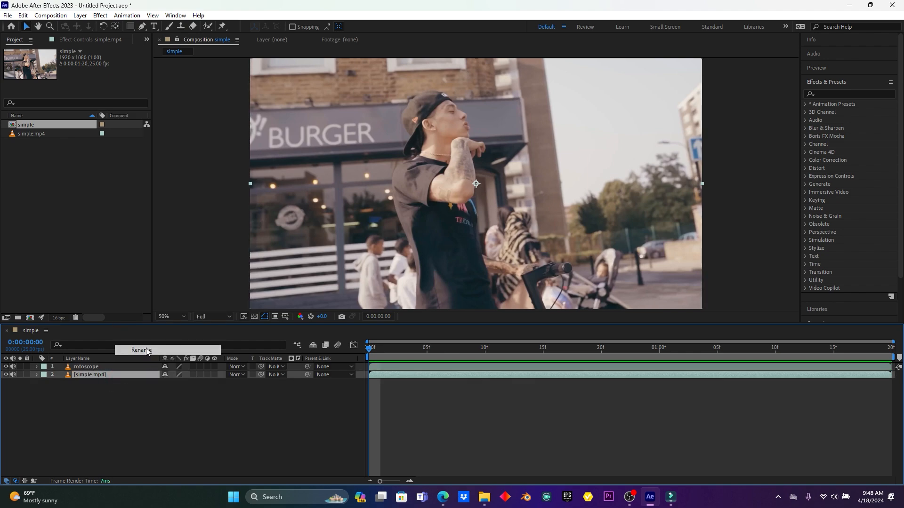
text(background)
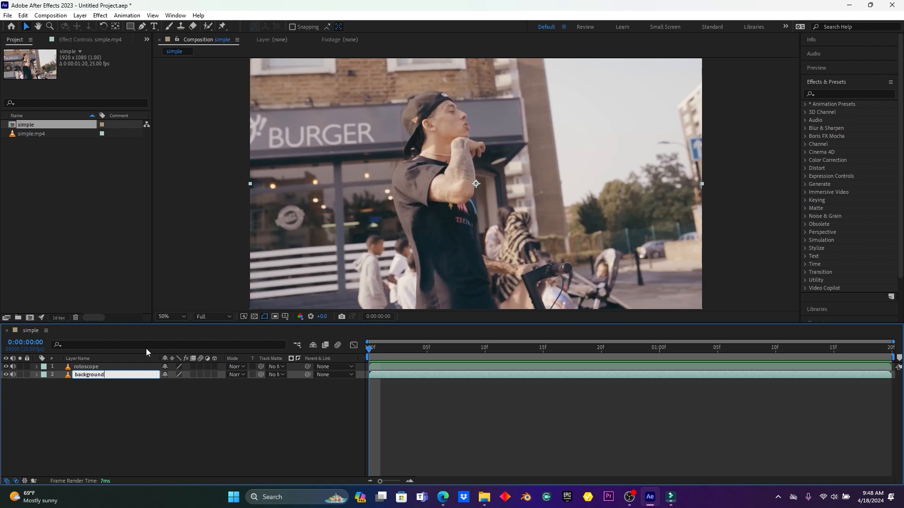
click(145, 395)
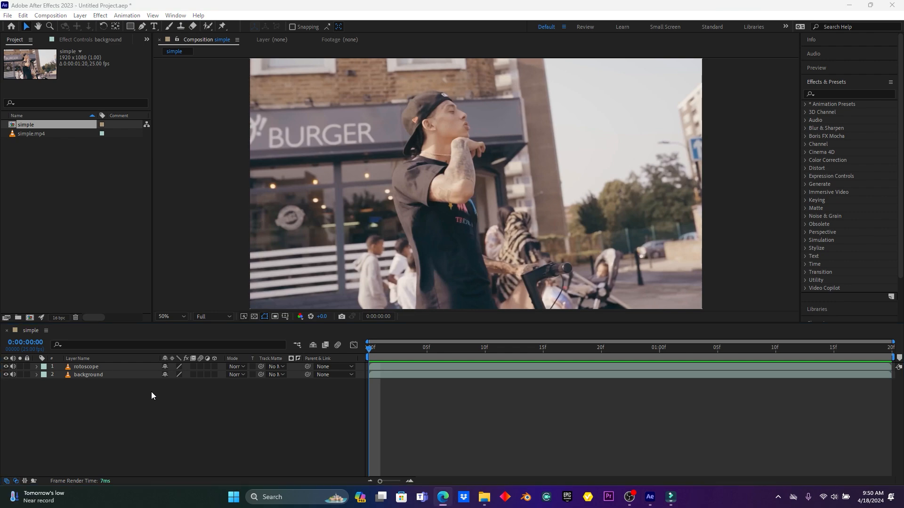
Step: Open the rotoscope layer at its first frame and use the Roto Brush to select only the man, refining the boundary around his body
click(89, 368)
double_click(89, 367)
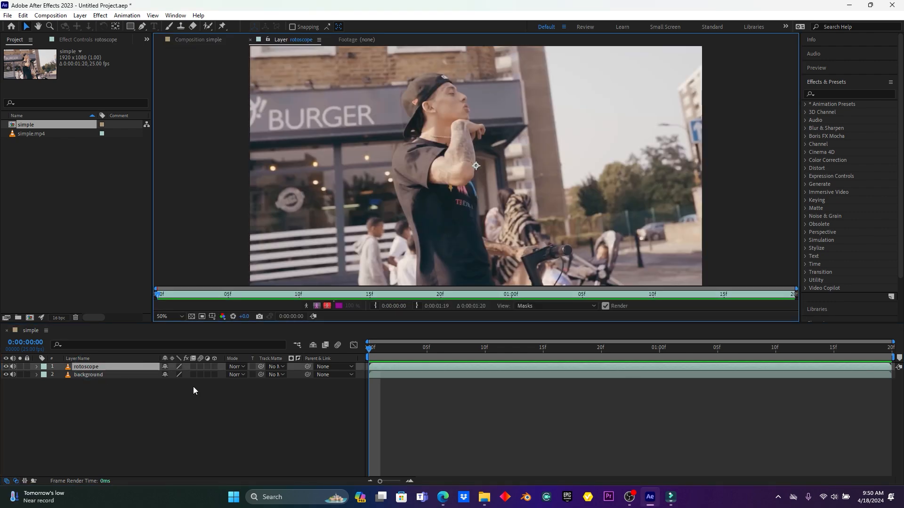
drag(402, 349, 354, 350)
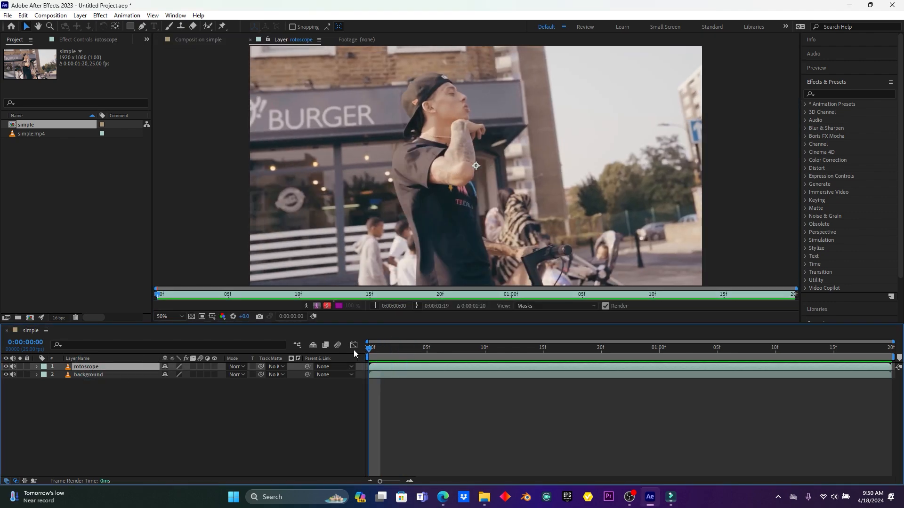
click(207, 26)
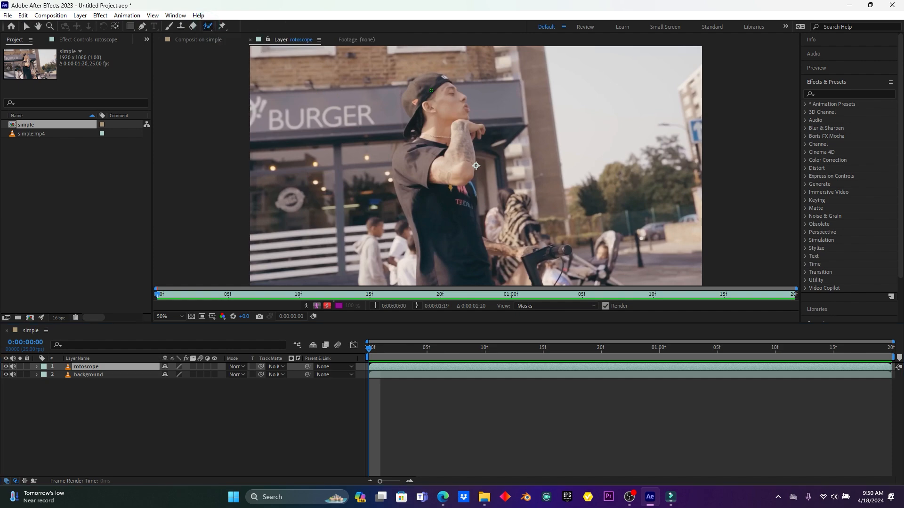
drag(426, 104, 435, 206)
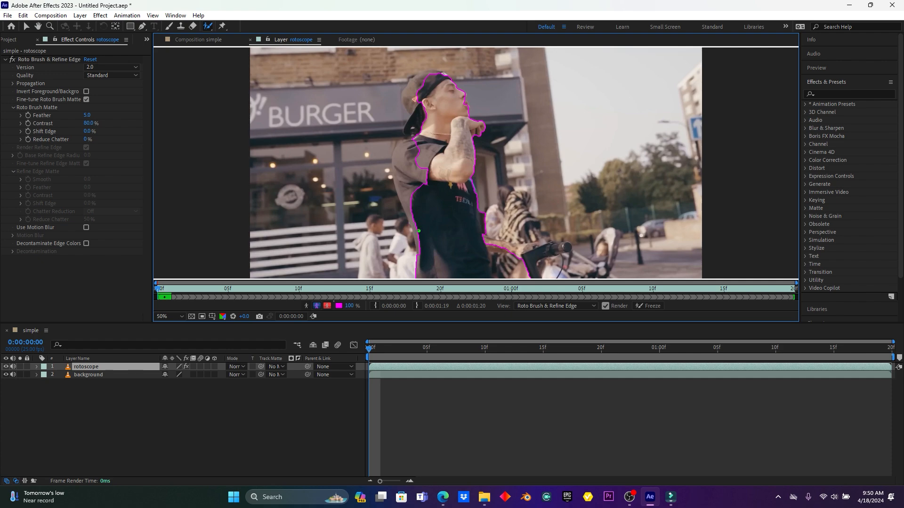
mouse_move(418, 231)
mouse_down()
mouse_move(407, 167)
mouse_move(421, 107)
mouse_move(413, 111)
mouse_move(412, 95)
mouse_move(422, 80)
mouse_move(444, 79)
mouse_move(424, 75)
mouse_move(447, 76)
mouse_up()
mouse_move(505, 253)
mouse_down()
mouse_move(509, 277)
mouse_move(498, 269)
mouse_up()
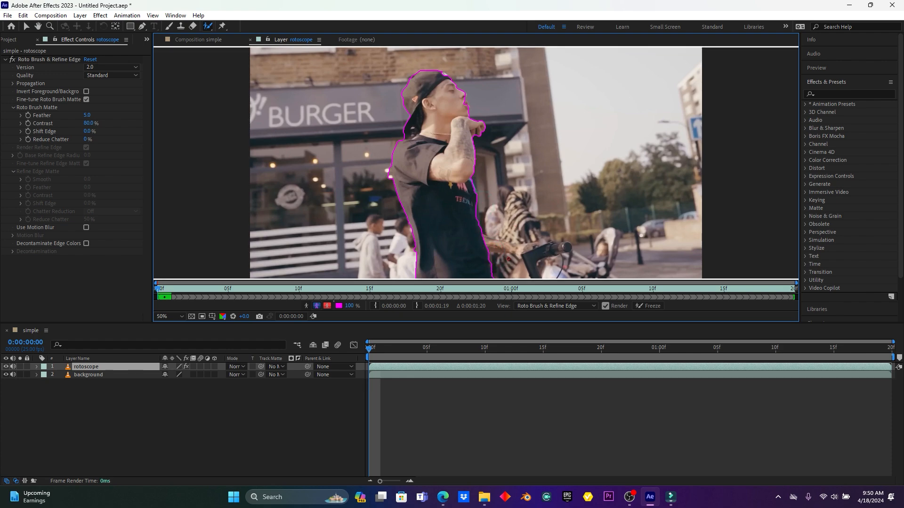
Step: Propagate the Roto Brush selection from the first frame through the end of the clip
click(370, 348)
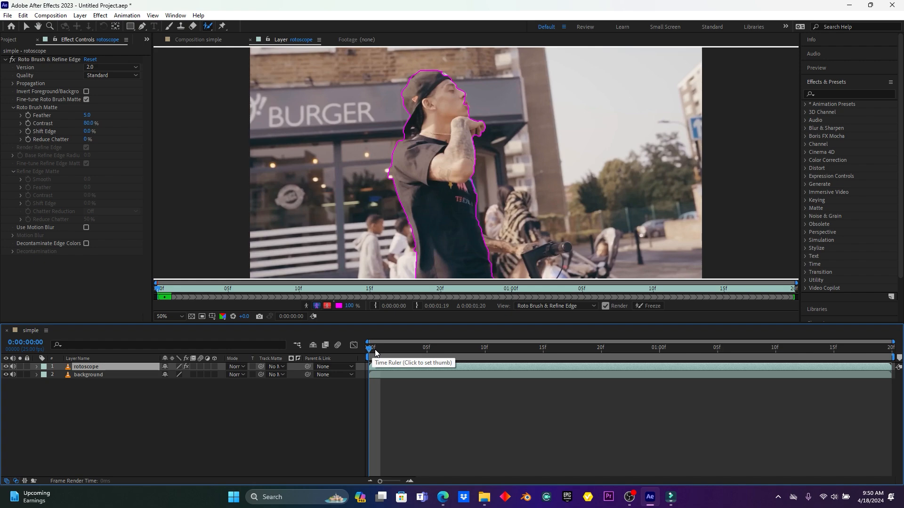
key(Page_Down)
key(Page_Down)
key(Page_Down)
key(Page_Down)
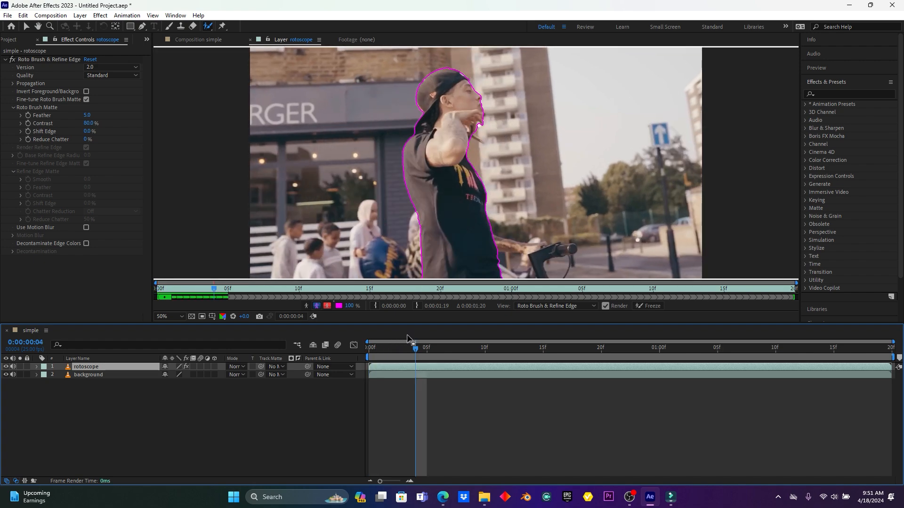
key(space)
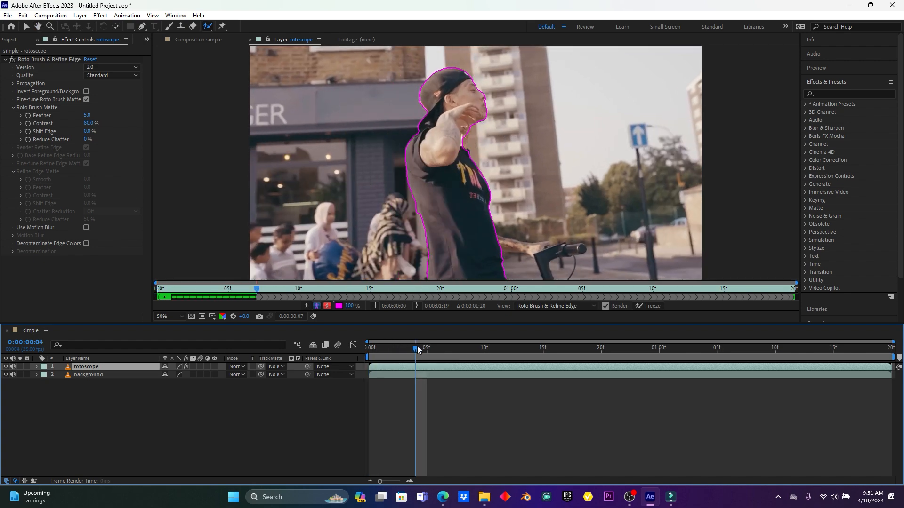
key(space)
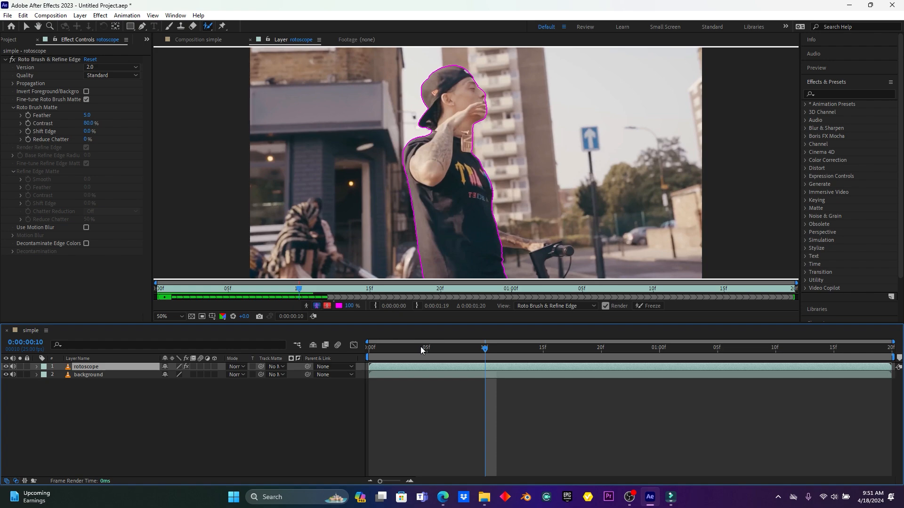
key(space)
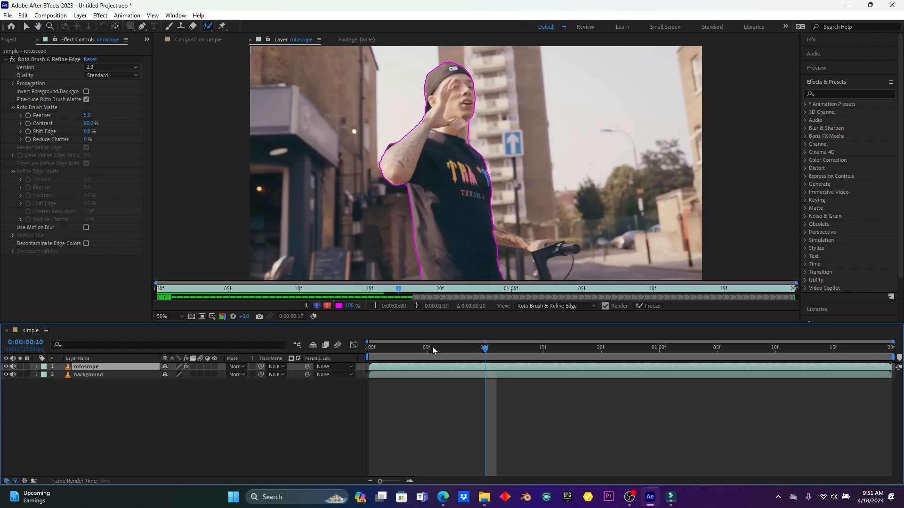
key(space)
key(space)
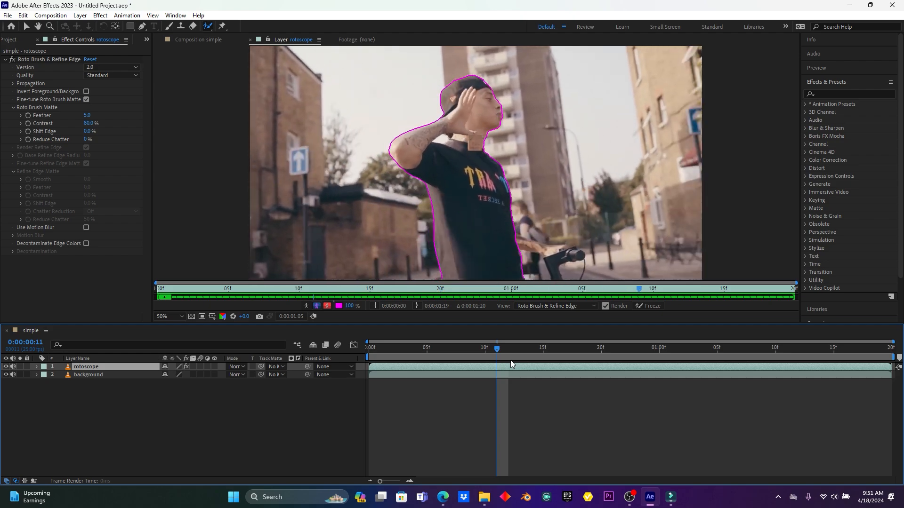
Step: Return to the simple composition, hide the background layer and play the clip to check the man's cutout
drag(496, 350, 376, 353)
click(192, 40)
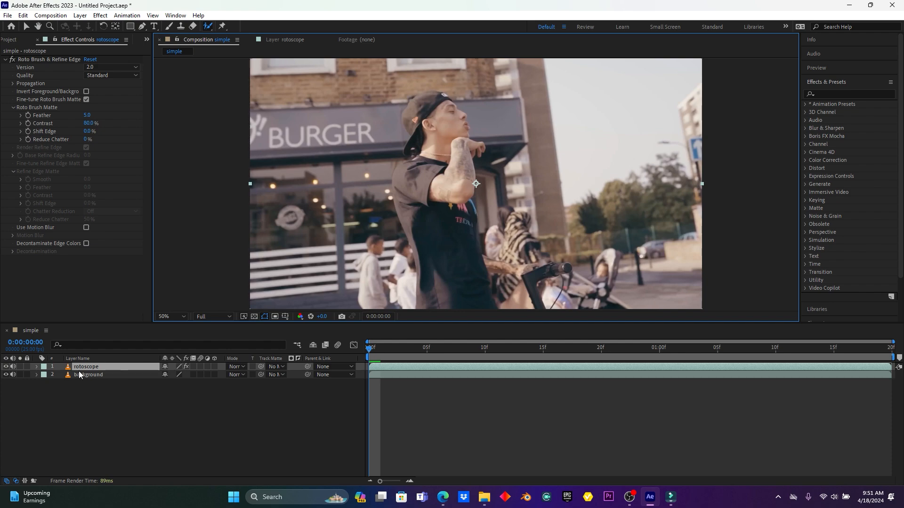
click(6, 375)
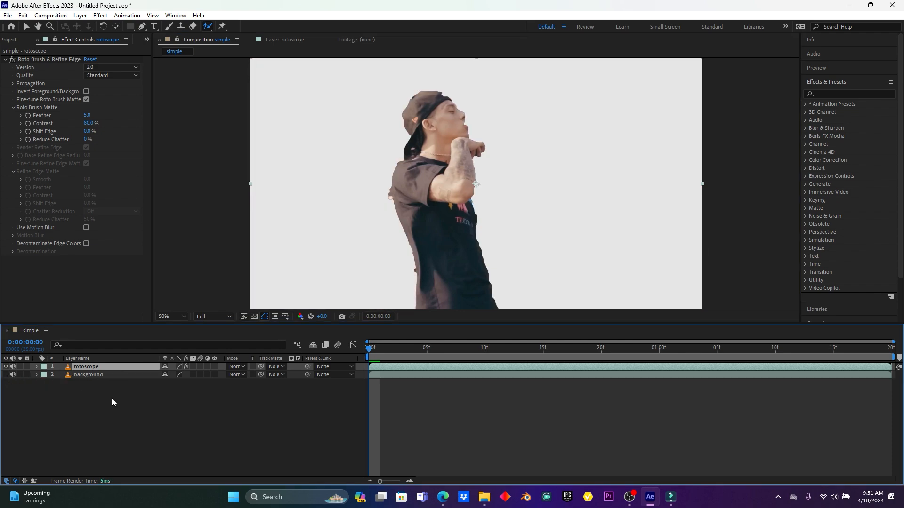
key(space)
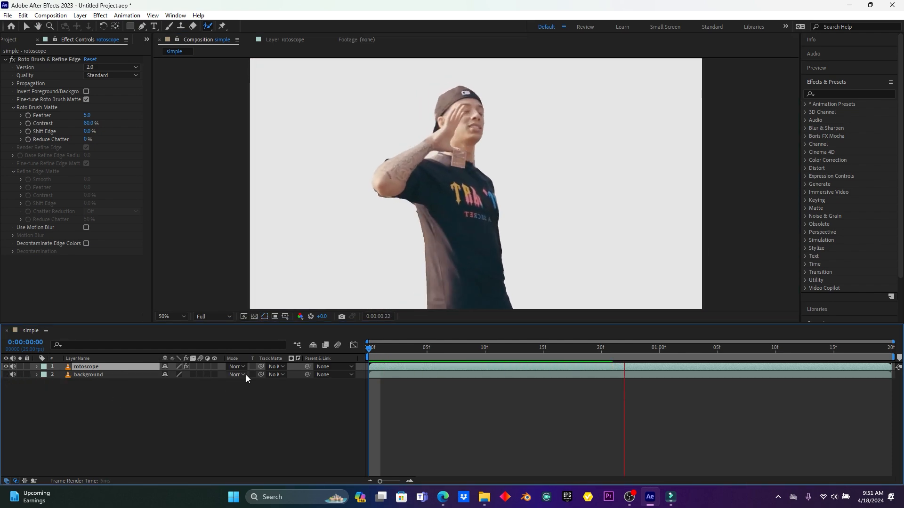
click(377, 352)
drag(377, 352, 371, 353)
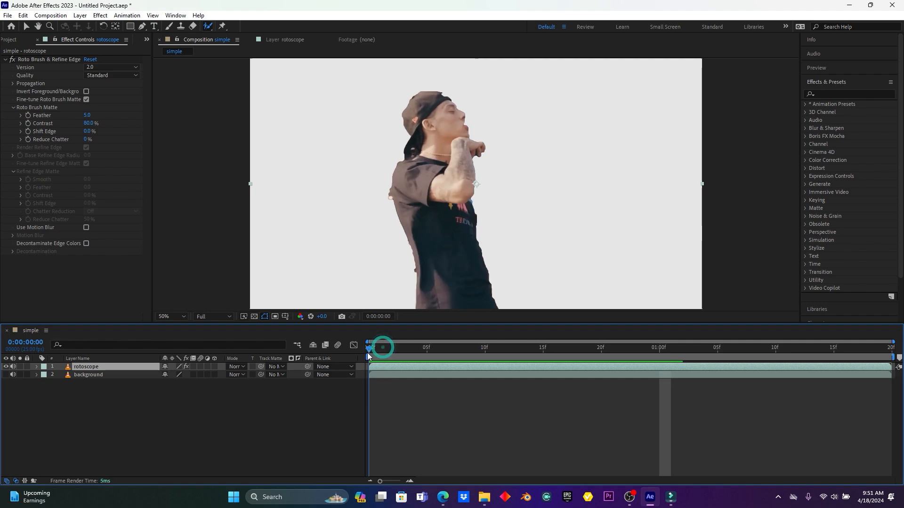
key(space)
key(space)
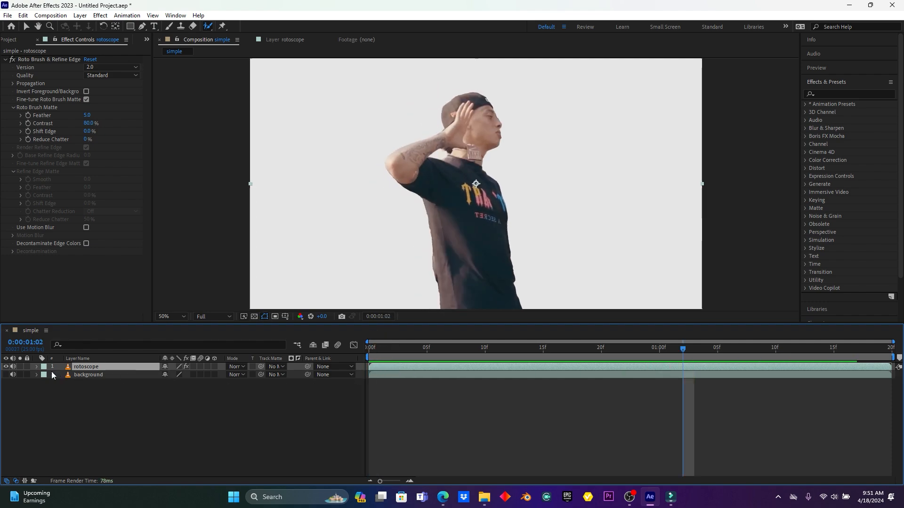
click(6, 374)
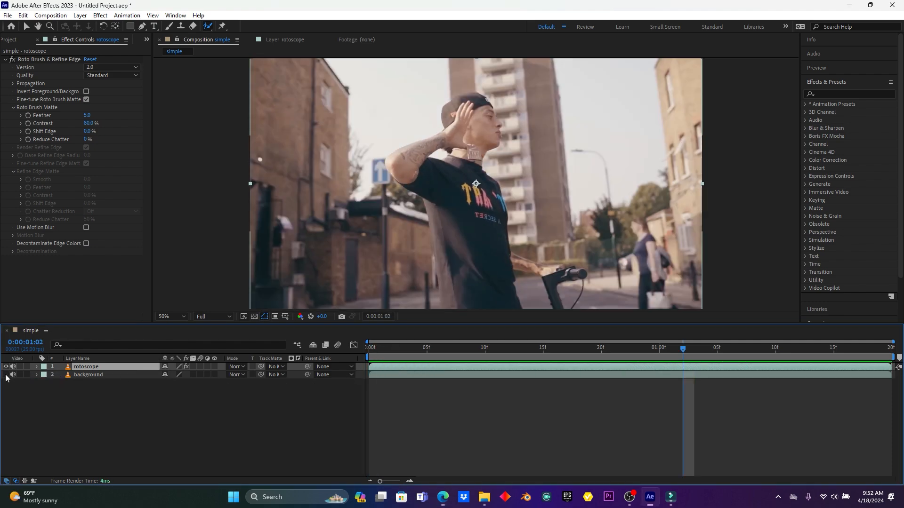
click(5, 375)
Step: Auto-trace the rotoscope layer's alpha channel across the whole work area
click(100, 368)
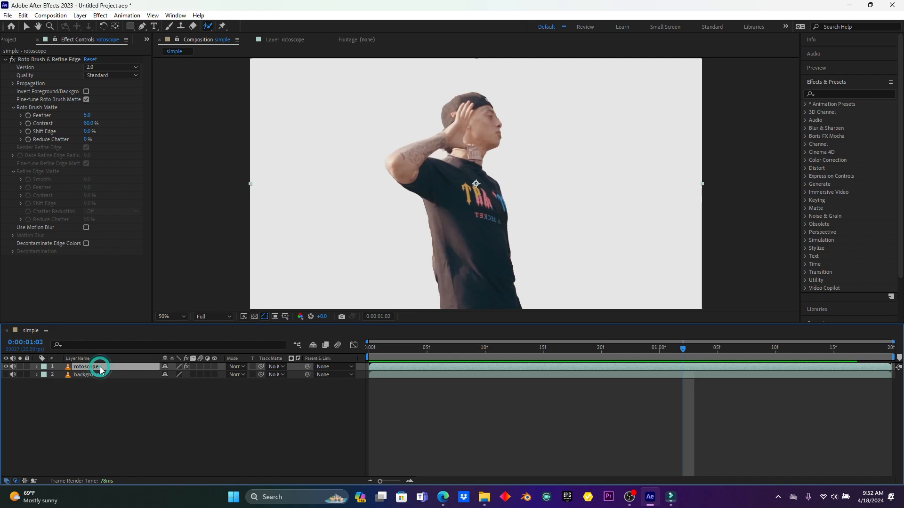
click(80, 15)
click(123, 321)
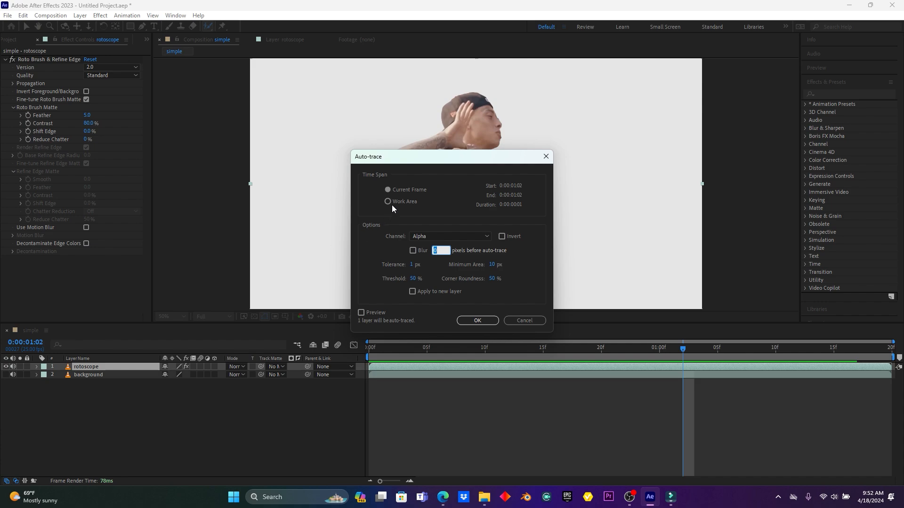
click(388, 202)
click(479, 321)
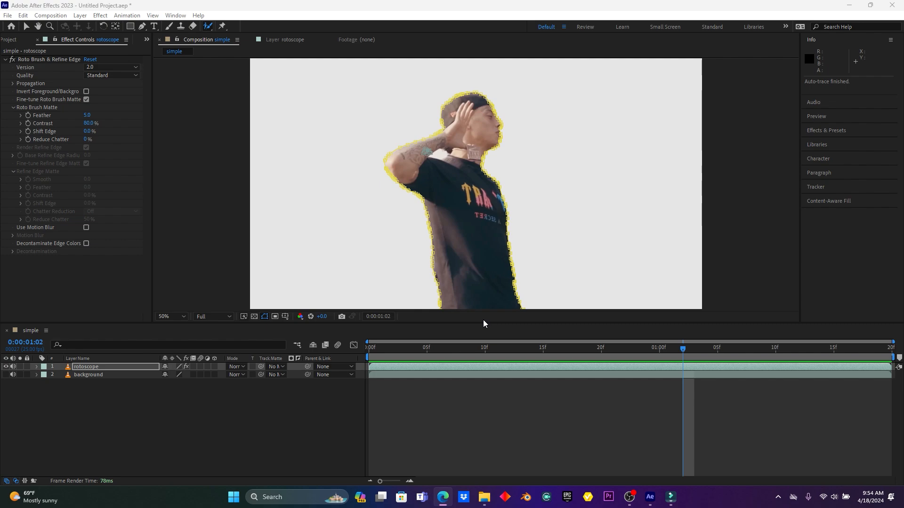
Step: Duplicate the rotoscope layer and apply the Saber effect to the lower copy, checking it with the upper copy hidden briefly
click(84, 367)
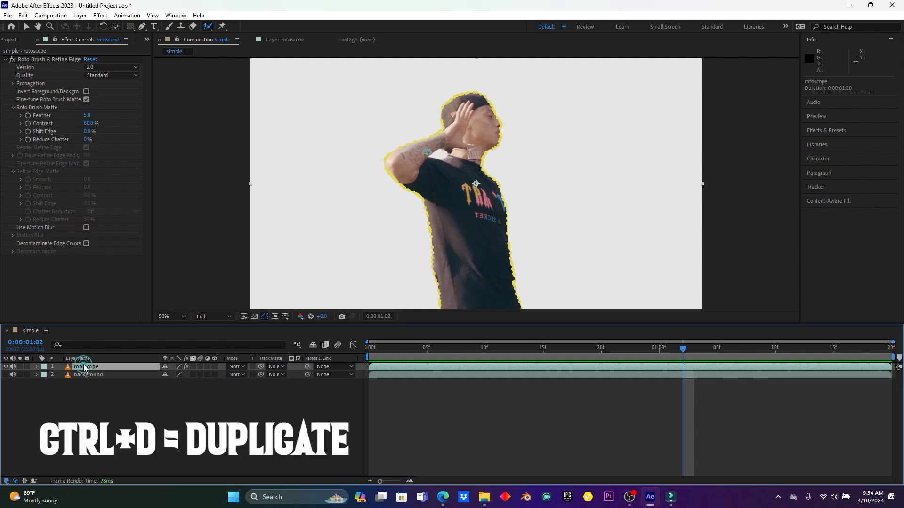
key(ctrl+d)
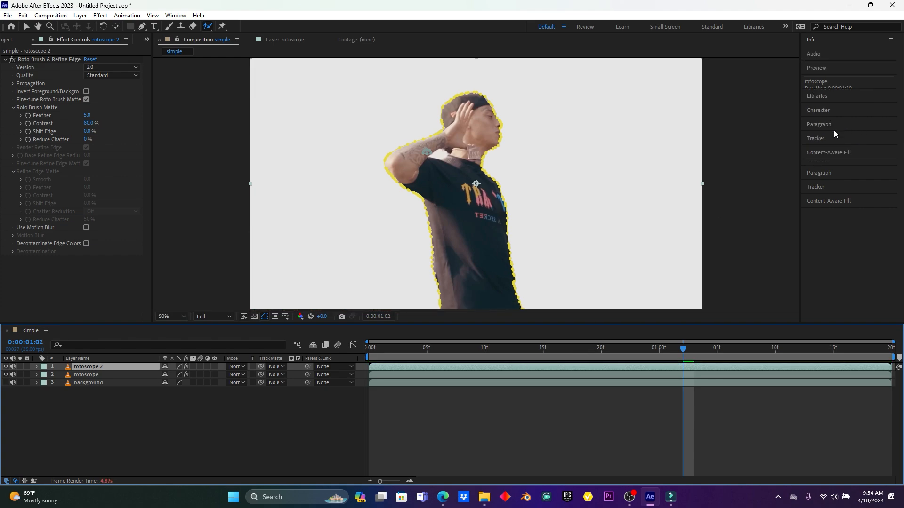
click(834, 130)
click(829, 93)
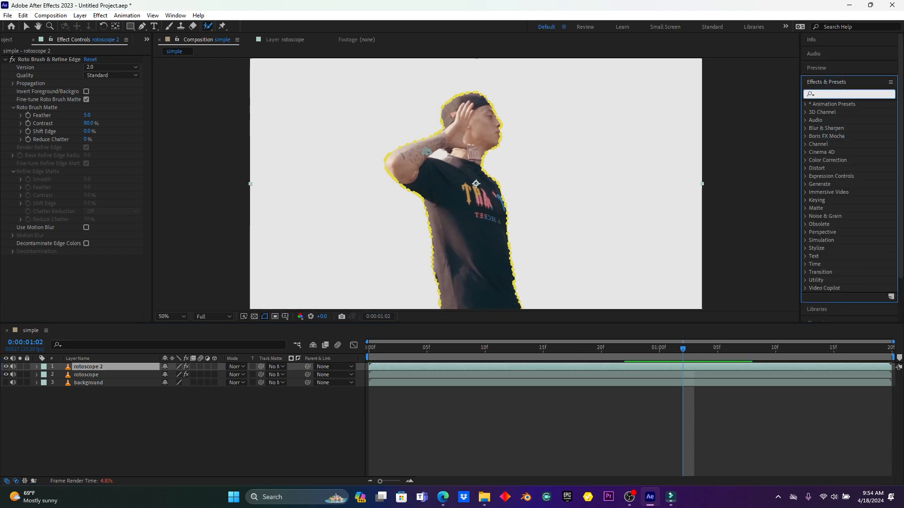
text(sabe)
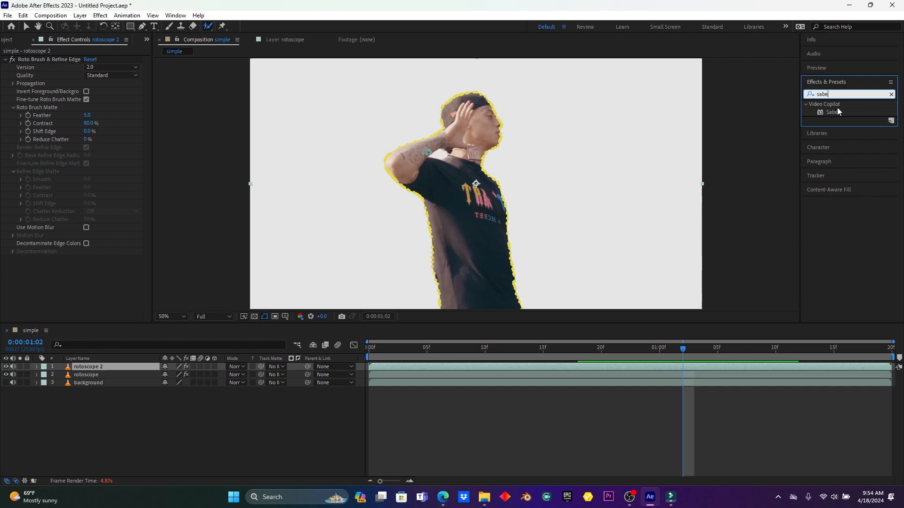
mouse_move(837, 113)
mouse_down()
mouse_move(353, 292)
mouse_move(94, 369)
mouse_move(106, 379)
mouse_up()
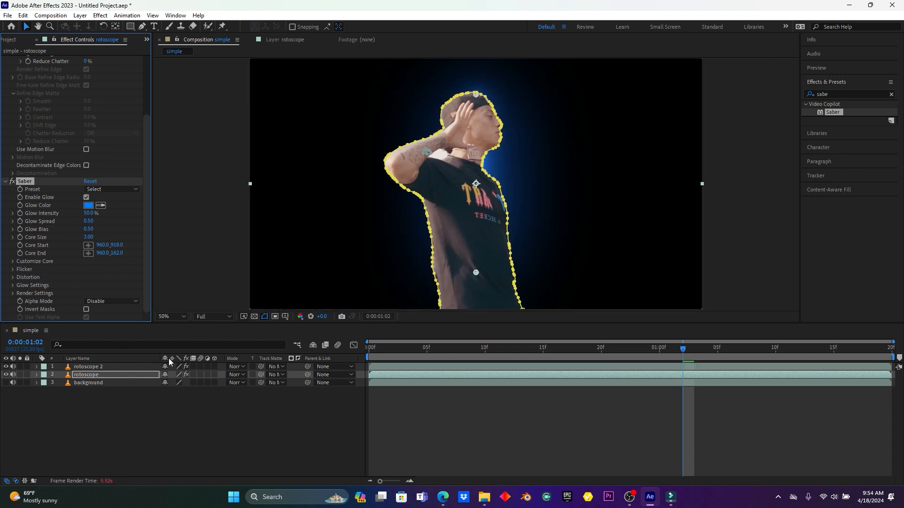
click(7, 367)
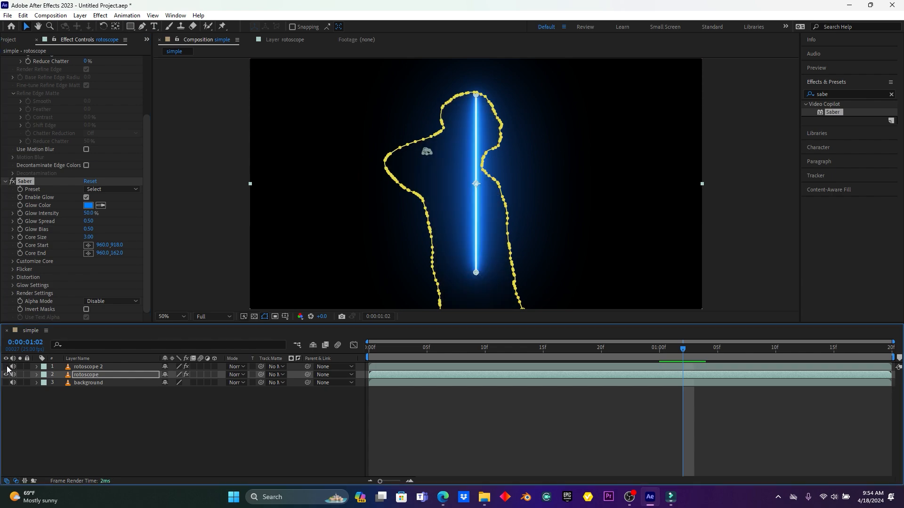
click(7, 367)
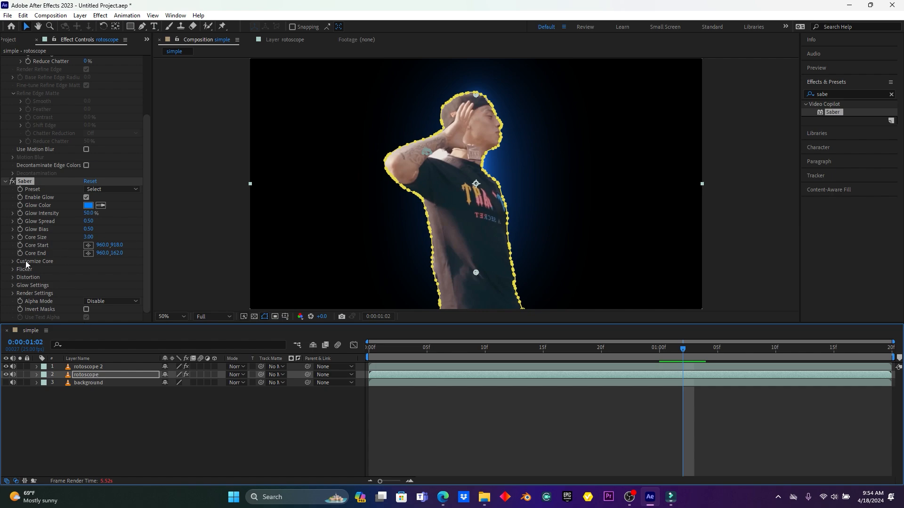
Step: Set the Saber core type to Layer Masks and hide the rotoscope 2 layer to inspect the outline glow
click(13, 261)
scroll(13, 261, down, 2)
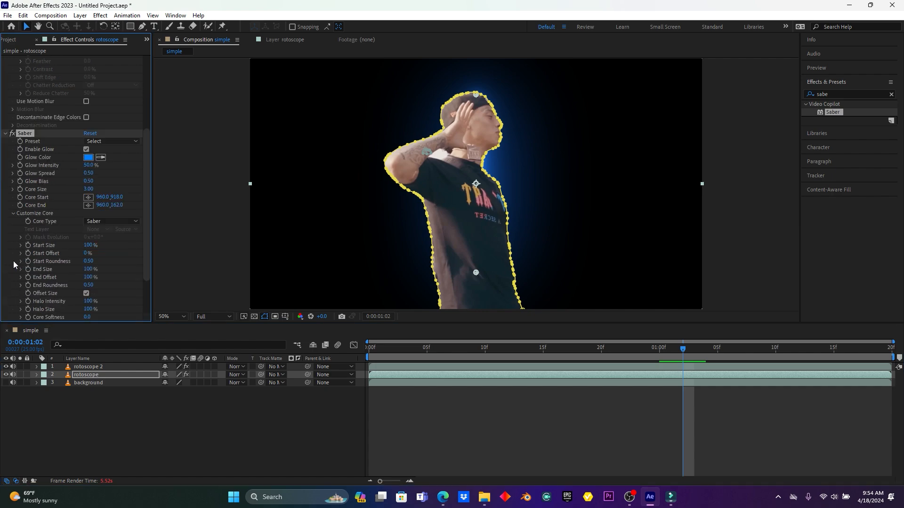
click(106, 223)
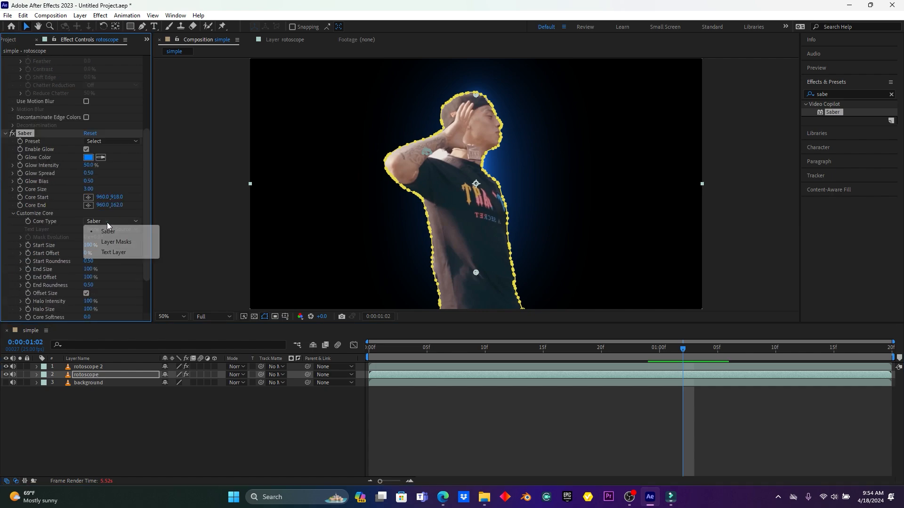
click(125, 243)
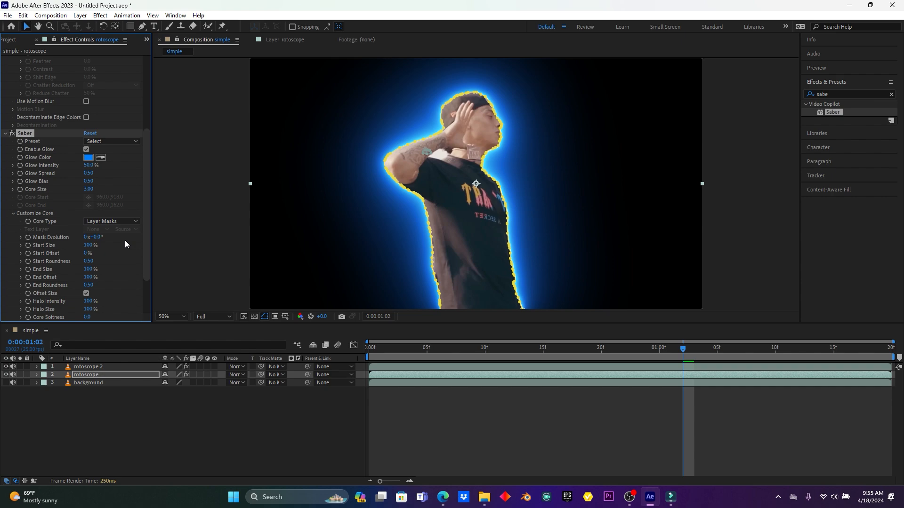
click(6, 367)
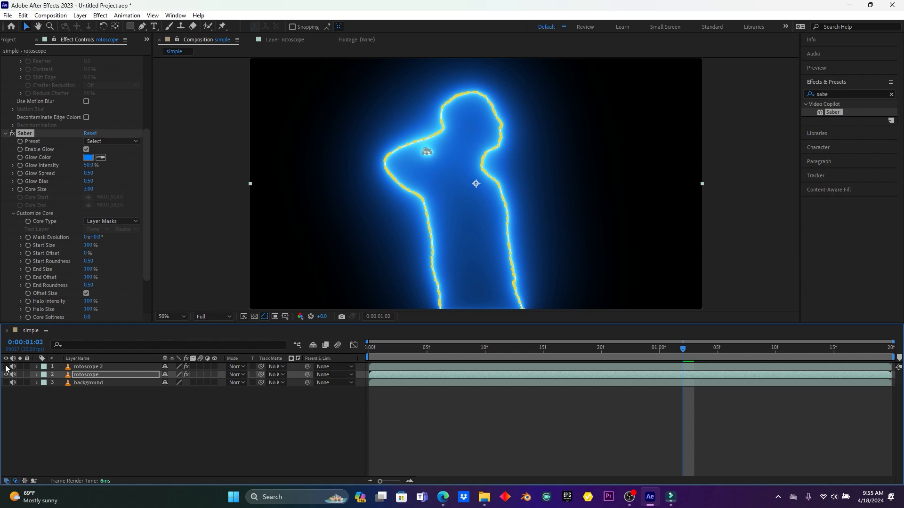
Step: Show the rotoscope 2 layer and set Saber's core size to 1.90, glow spread 0.45, glow bias 0.36 and glow intensity 53%
click(6, 367)
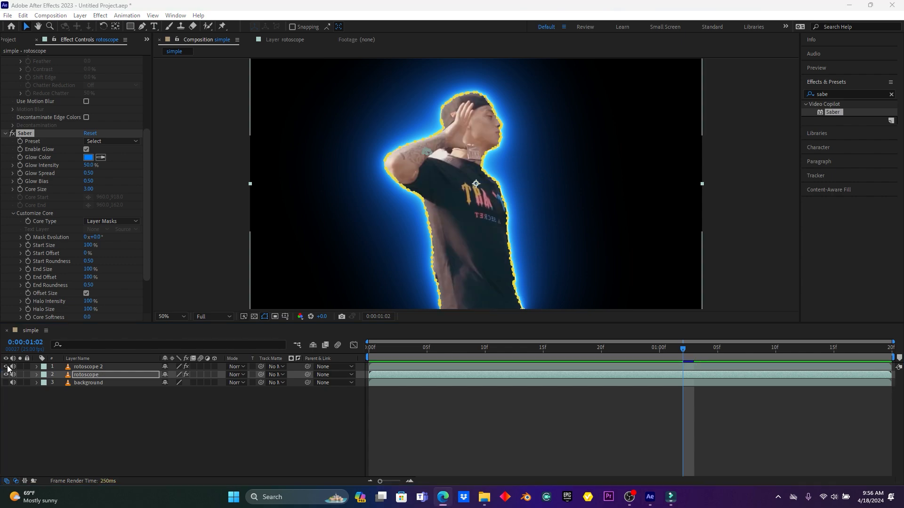
drag(88, 189, 76, 188)
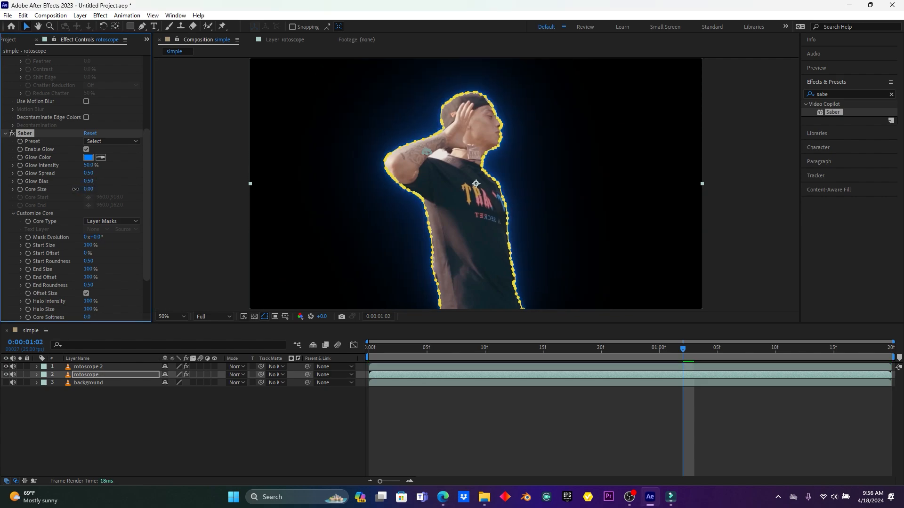
drag(75, 190, 83, 190)
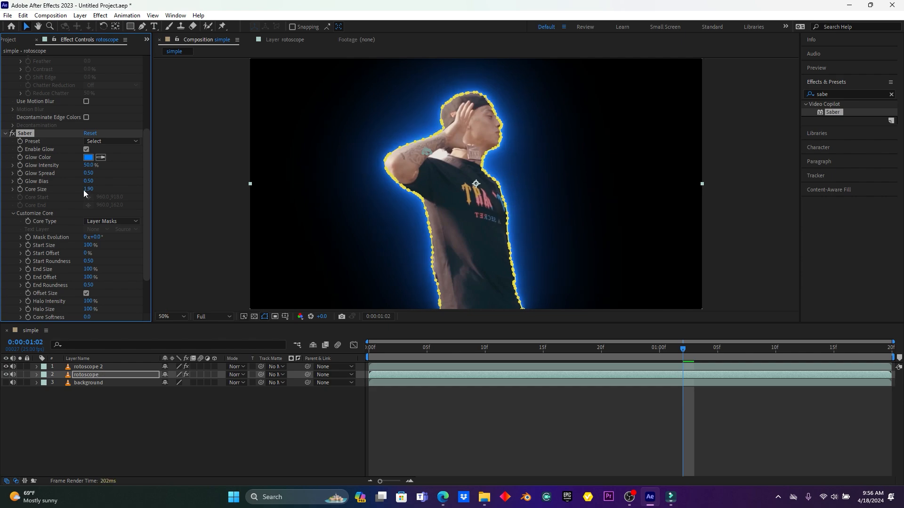
mouse_move(88, 173)
mouse_down()
mouse_move(101, 173)
mouse_move(81, 177)
mouse_move(90, 177)
mouse_up()
drag(88, 166, 85, 185)
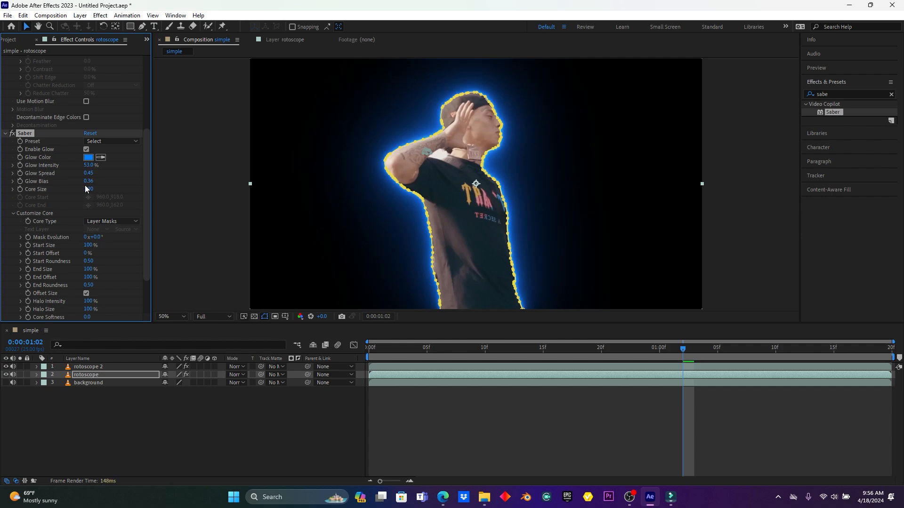
Step: Try the Fuel, Haze, Myst and Fire presets on the Saber outline, settle on Myst and deselect the layer
click(115, 140)
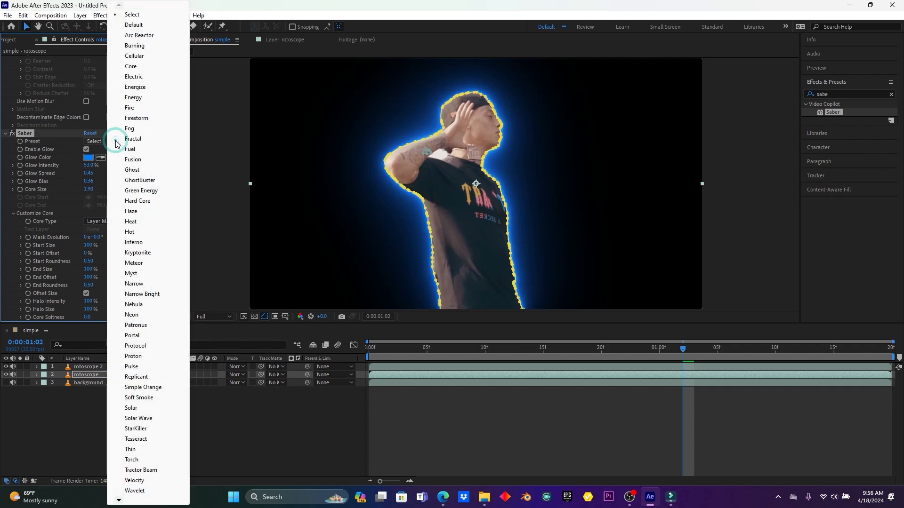
click(130, 149)
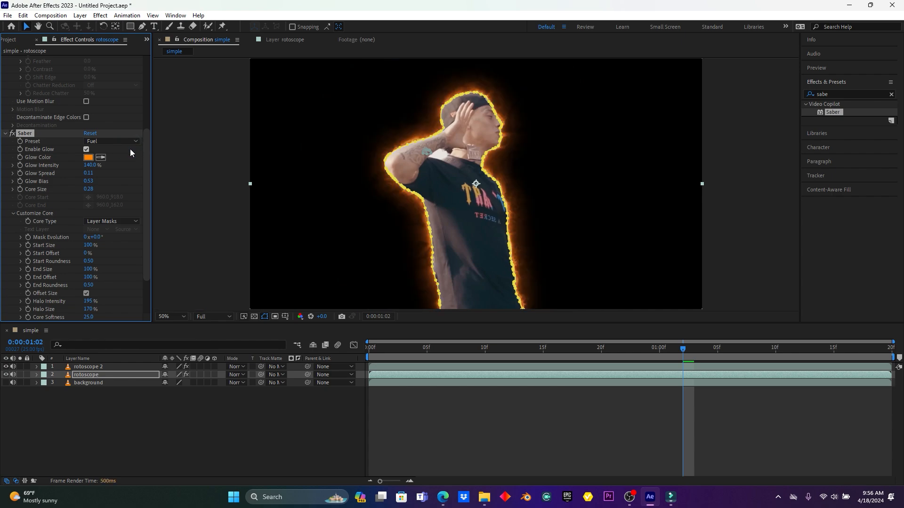
click(101, 140)
click(131, 210)
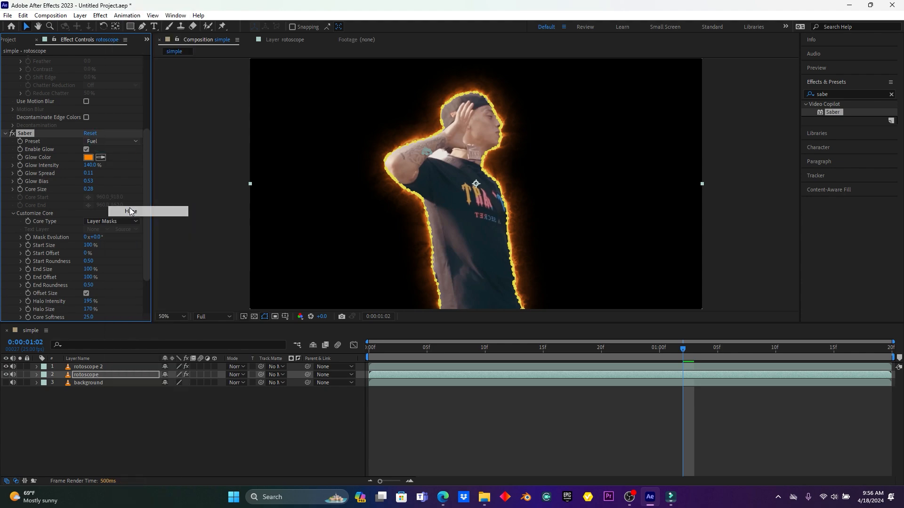
click(97, 140)
click(135, 272)
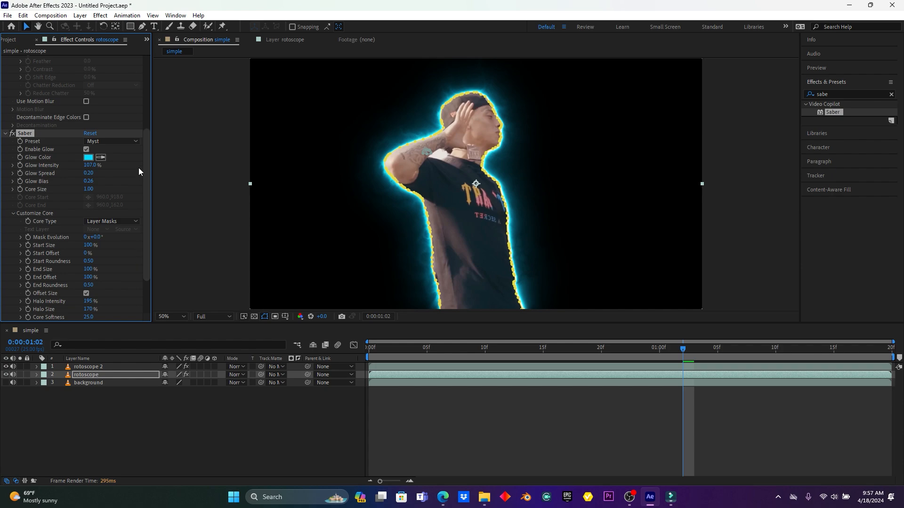
click(95, 141)
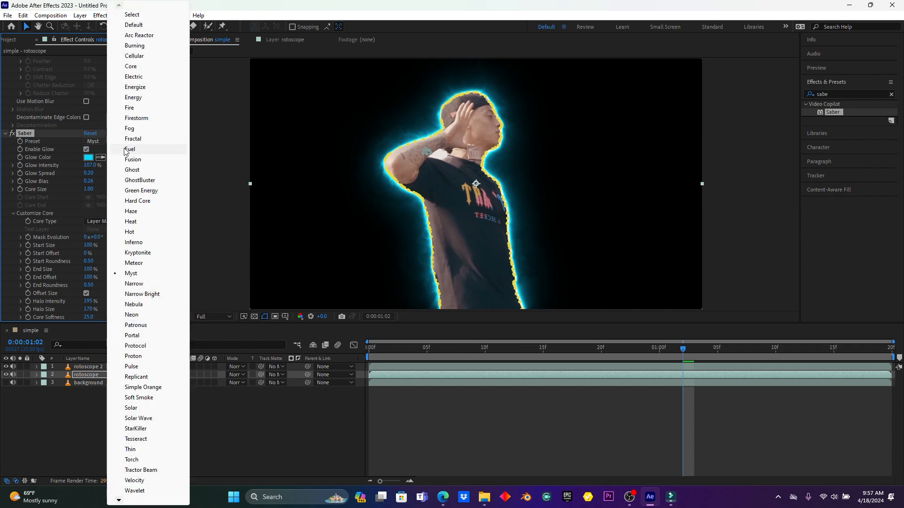
click(136, 109)
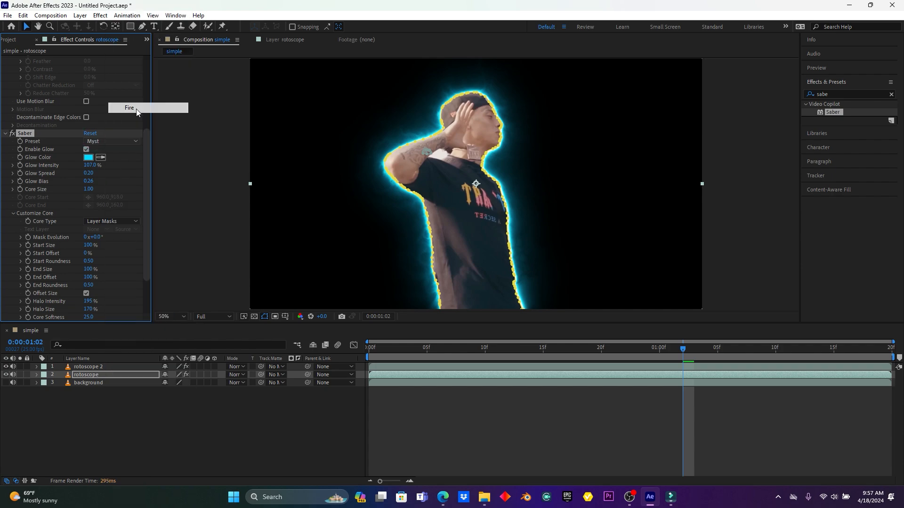
click(96, 142)
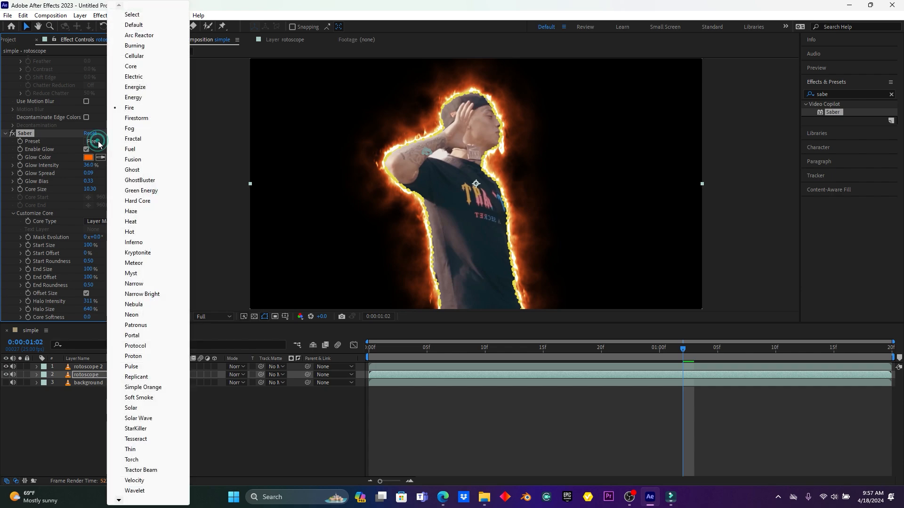
click(141, 274)
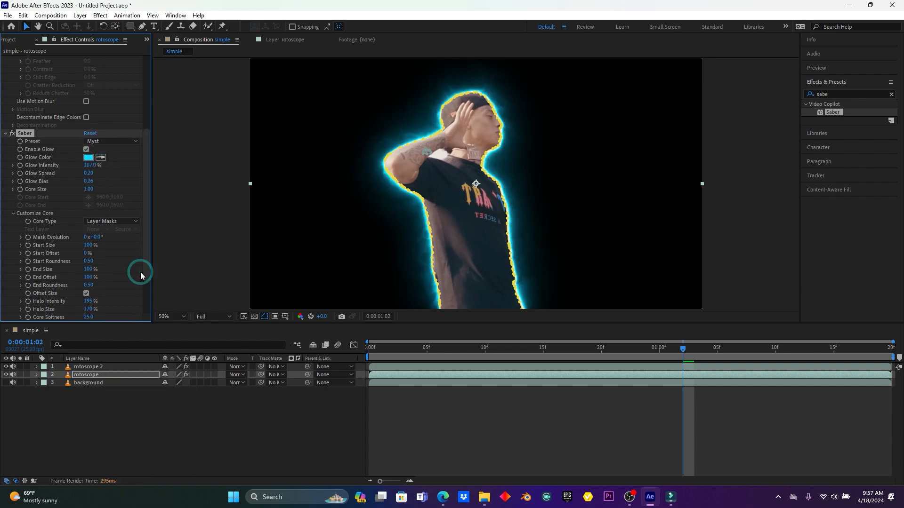
click(119, 425)
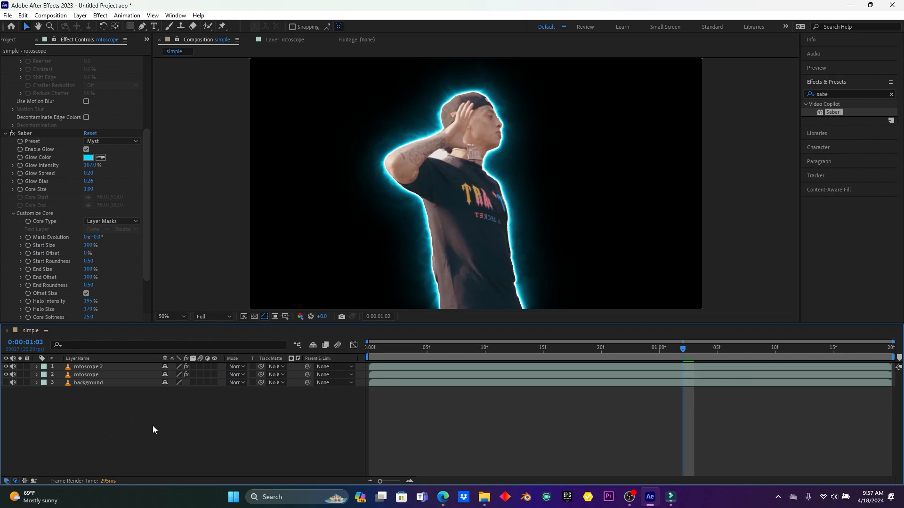
Step: Play the clip from the first frame to check the Myst outline, and return to the start
drag(427, 349, 369, 349)
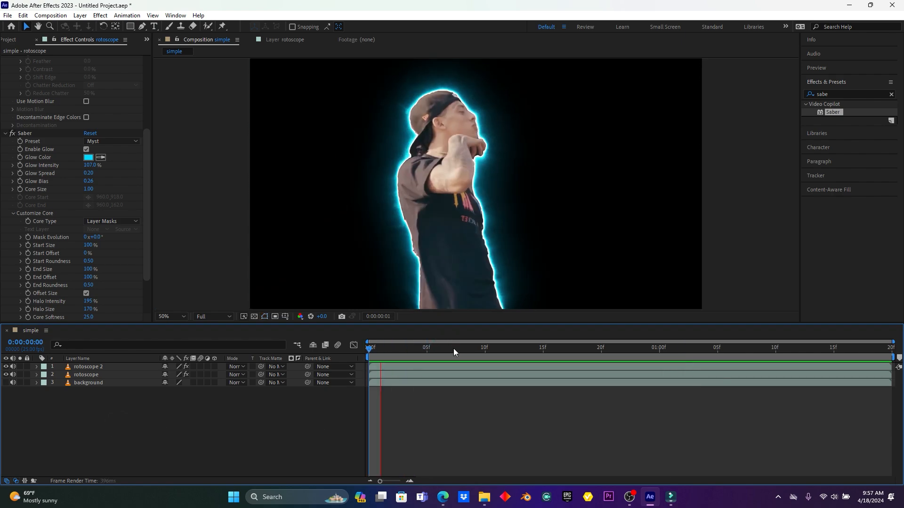
key(space)
drag(454, 348, 372, 348)
key(space)
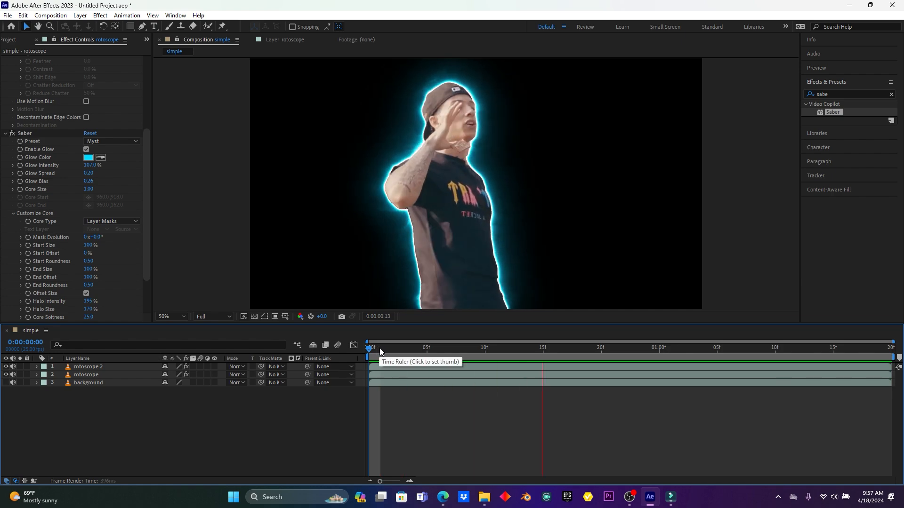
click(387, 348)
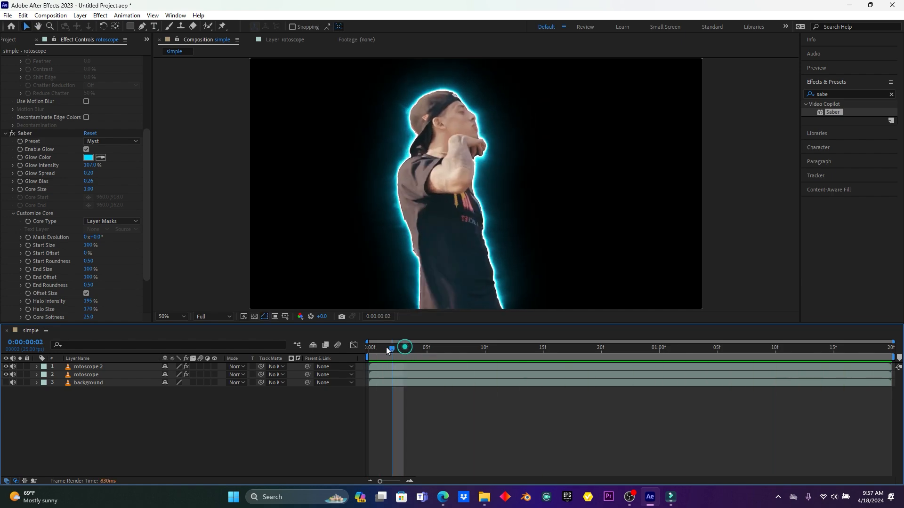
drag(387, 349, 370, 348)
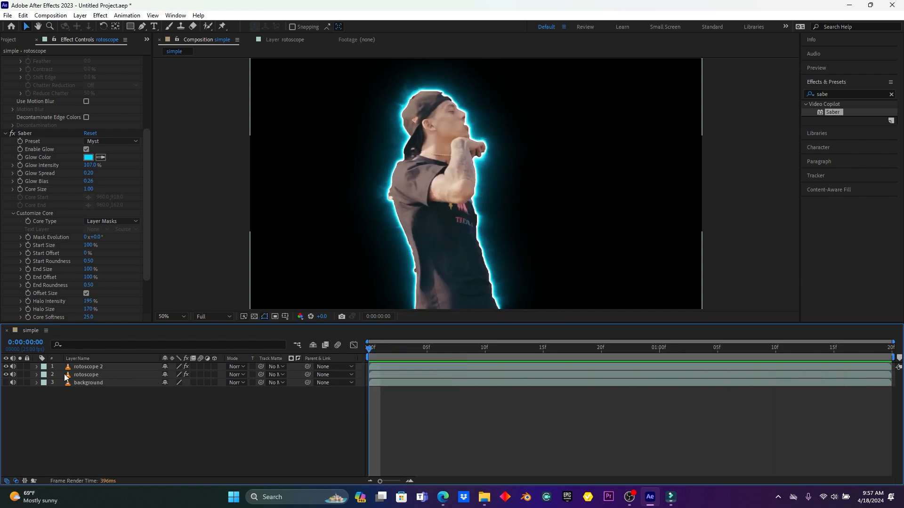
Step: Expand the rotoscope layer's Saber effect in the timeline to reveal its Customize Core properties
click(36, 375)
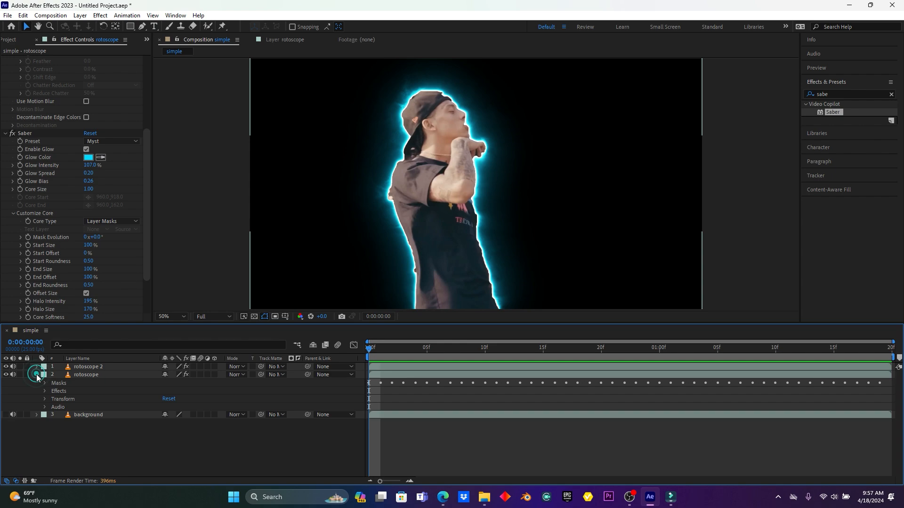
click(43, 399)
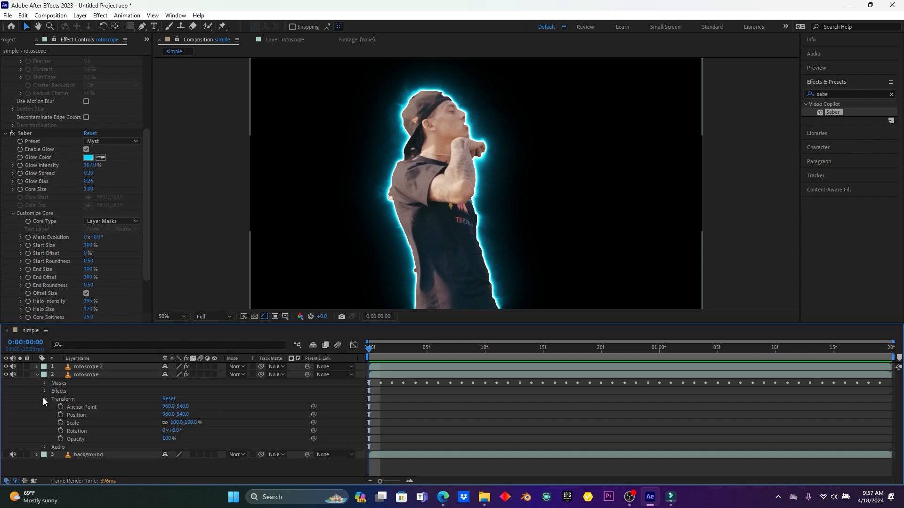
click(44, 399)
click(44, 391)
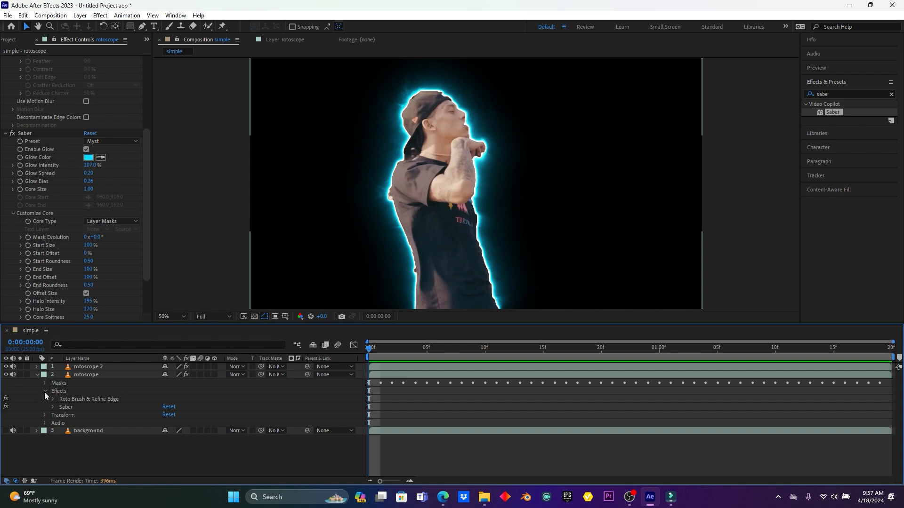
click(52, 405)
scroll(70, 410, down, 3)
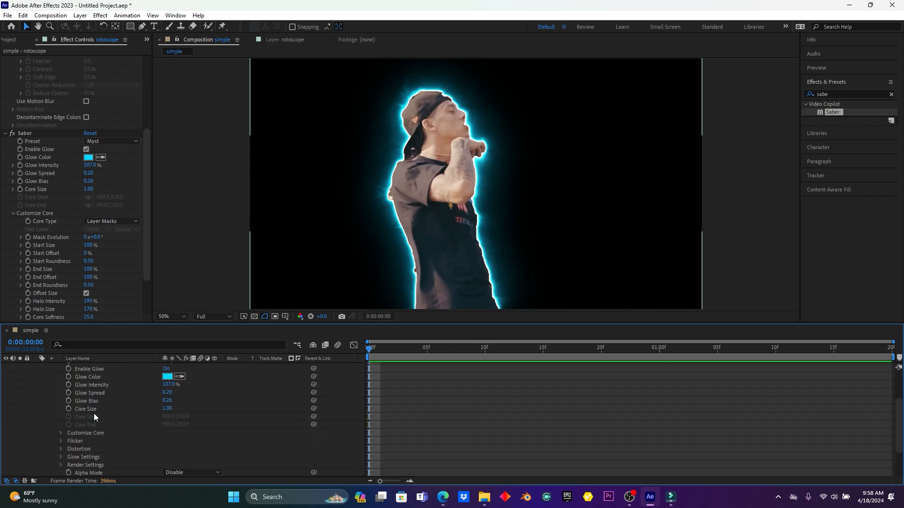
click(59, 433)
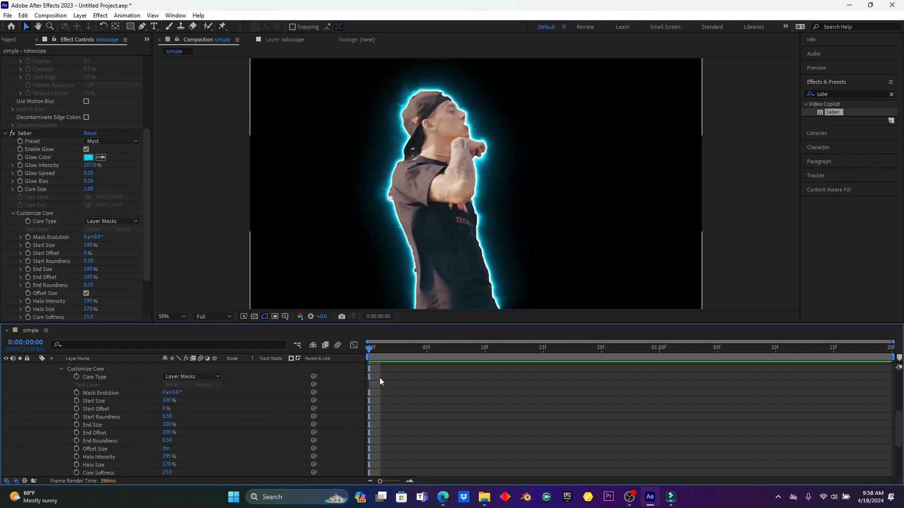
Step: Keyframe Saber's End Offset at 100% on frame 5 and at 0% on frame 1
drag(371, 349, 433, 347)
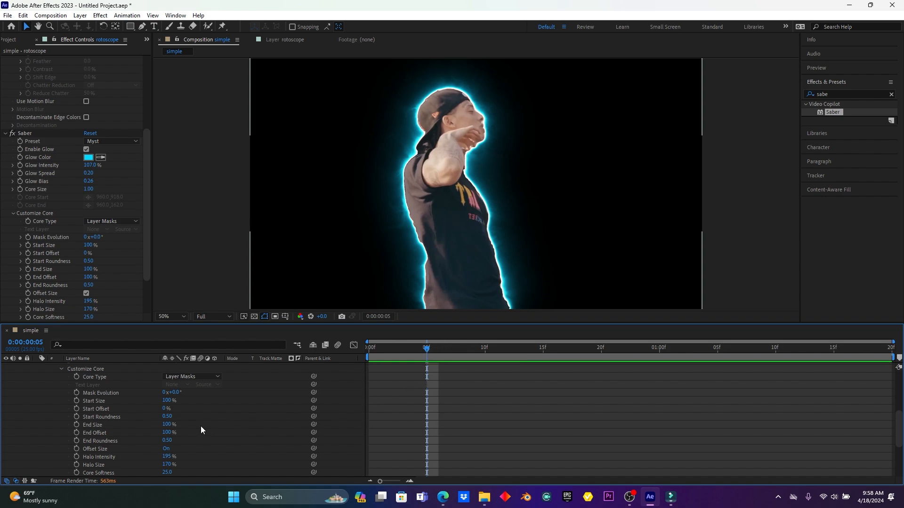
drag(168, 433, 233, 427)
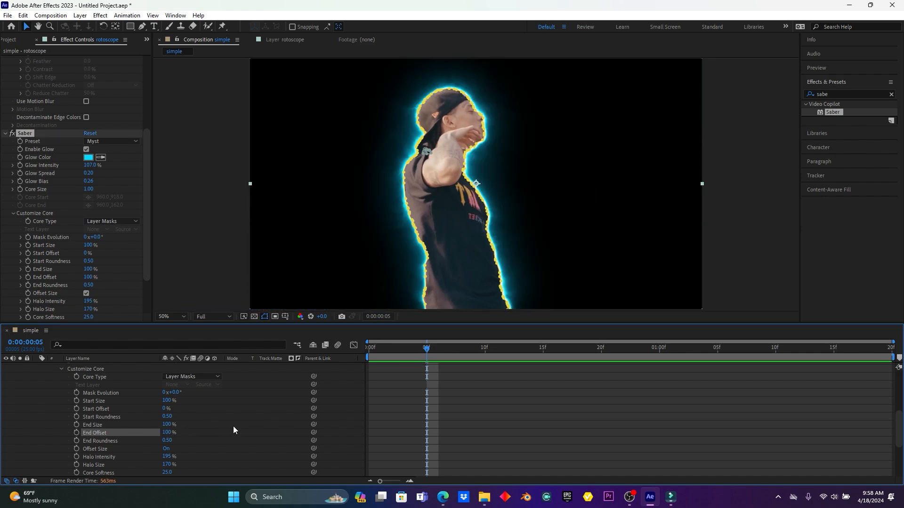
click(75, 434)
drag(428, 352, 385, 357)
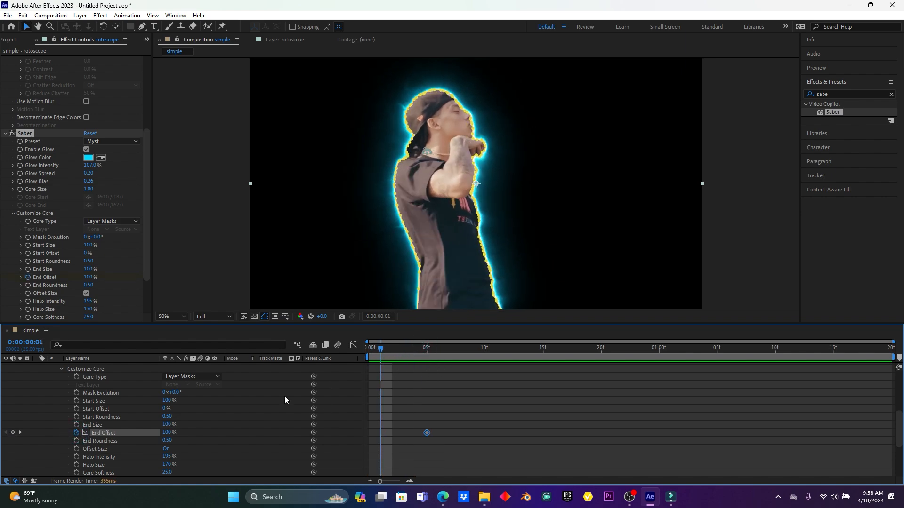
drag(166, 432, 102, 434)
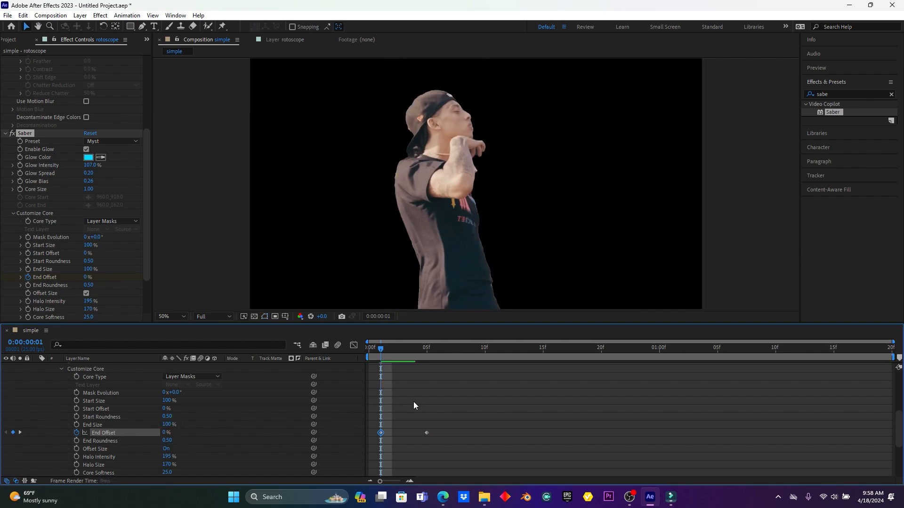
Step: Play the clip from the start to check how the outline draws on with the End Offset keyframes
key(space)
key(space)
drag(395, 347, 369, 350)
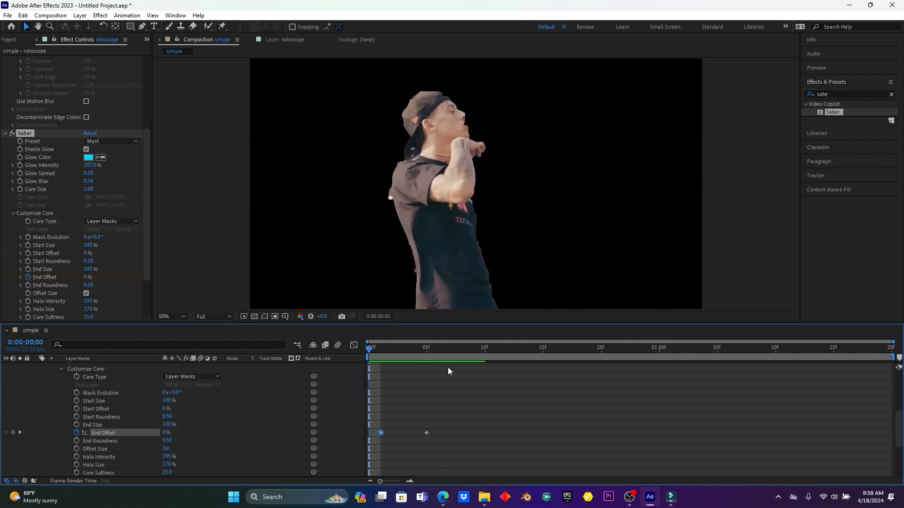
key(space)
key(space)
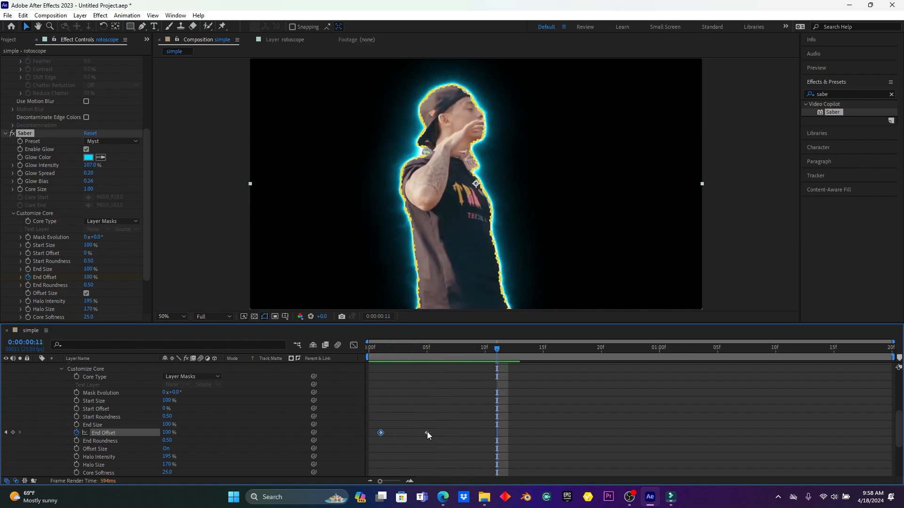
Step: Move the 100% End Offset keyframe to frame 8 to slow the outline's reveal
drag(427, 432, 462, 432)
click(381, 432)
click(384, 432)
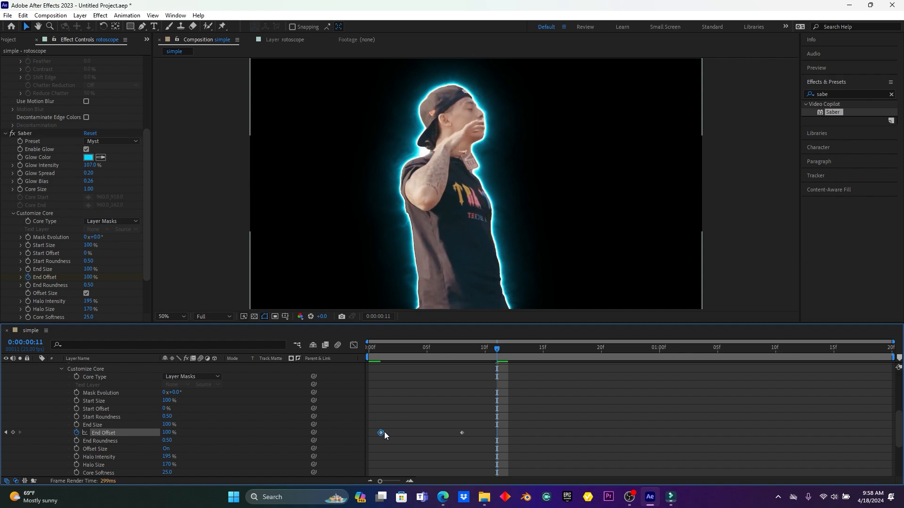
drag(380, 431, 392, 432)
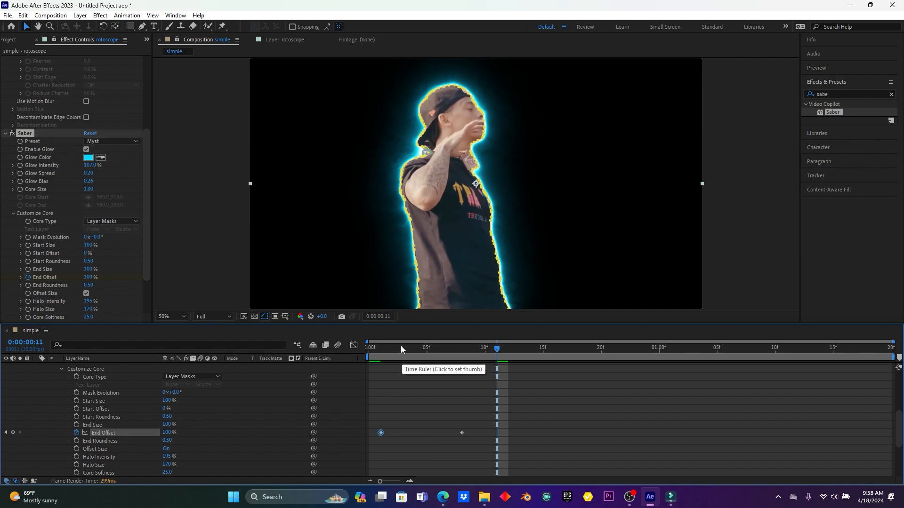
Step: Replay the clip from the first frame to check the retimed outline reveal
drag(401, 346, 329, 349)
key(space)
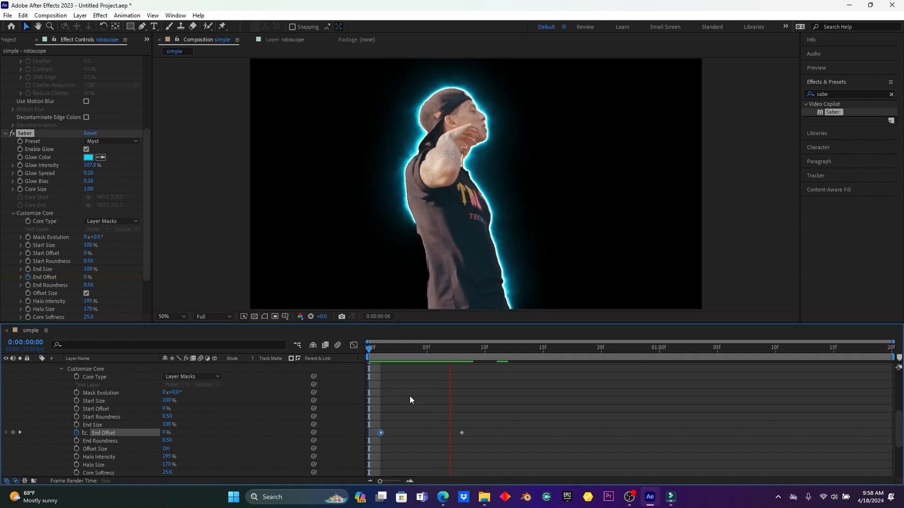
key(space)
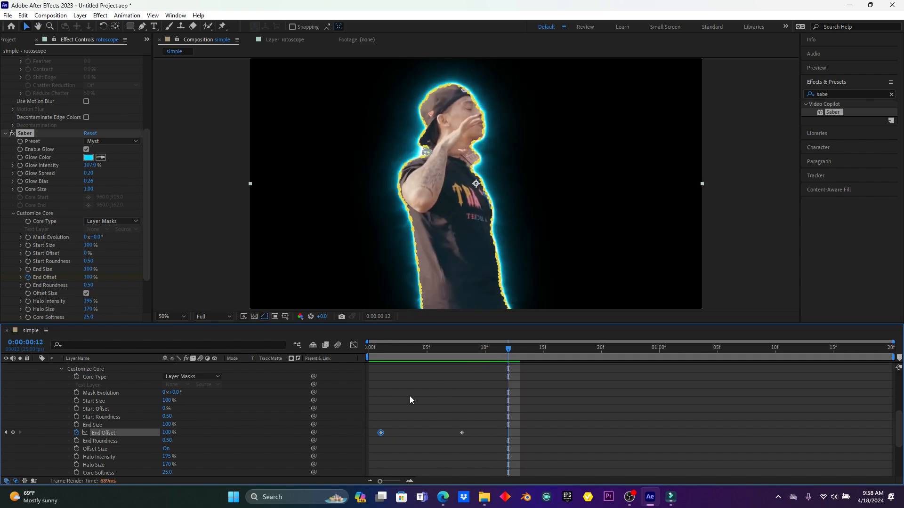
key(space)
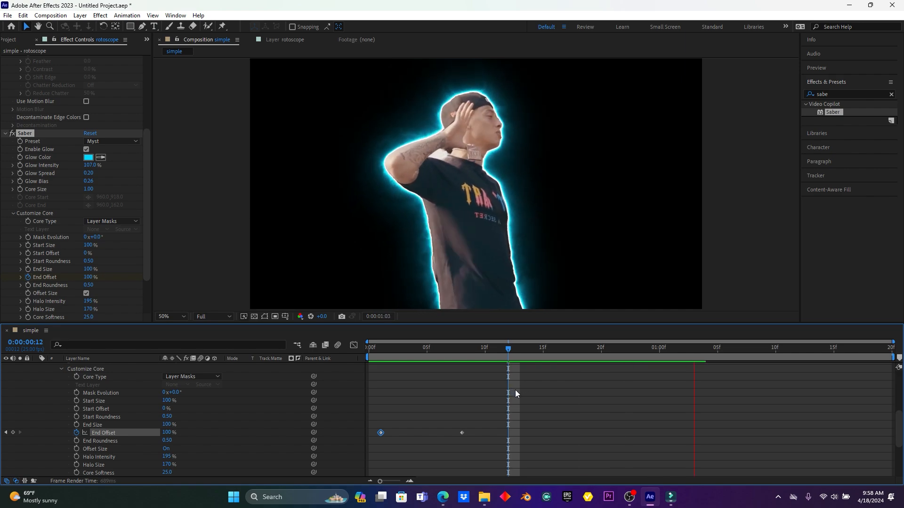
Step: Keyframe Saber's Start Offset at 0% on 0:00:01:15 and at 100% on 0:00:01:19
drag(721, 350, 832, 351)
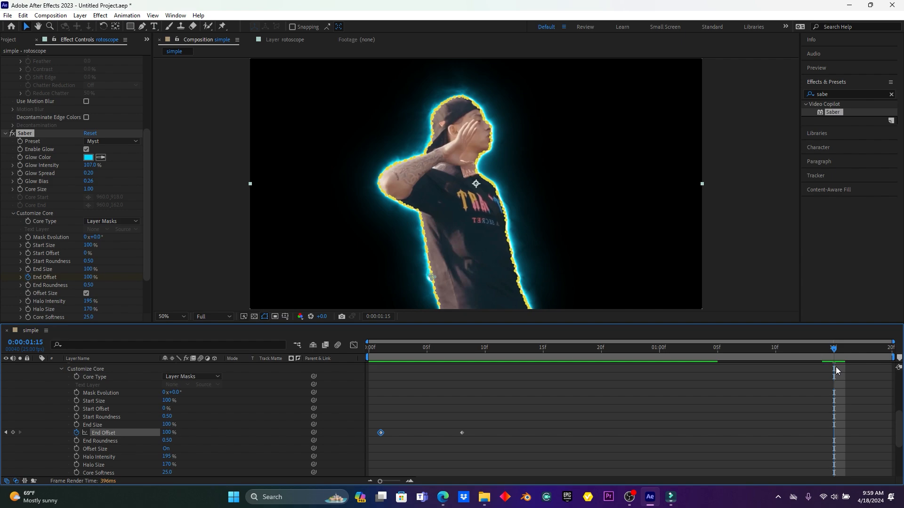
click(75, 409)
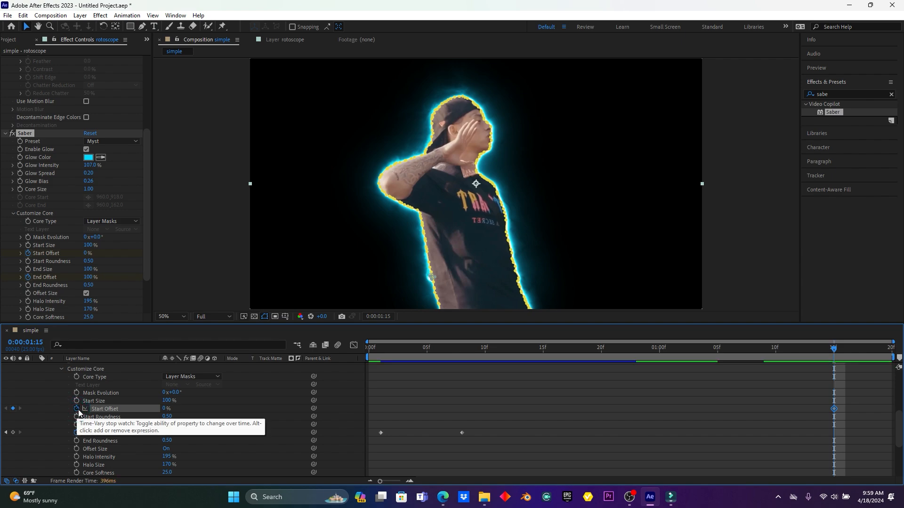
drag(833, 349, 884, 353)
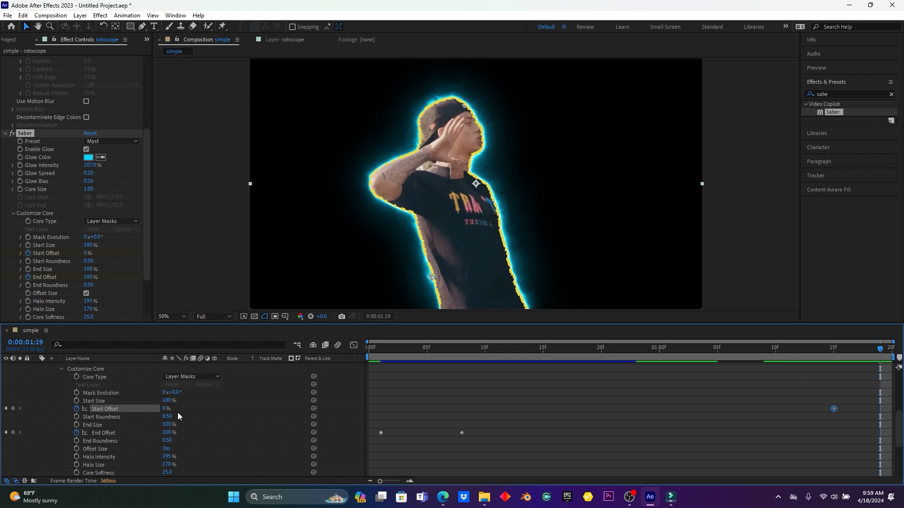
drag(166, 409, 216, 408)
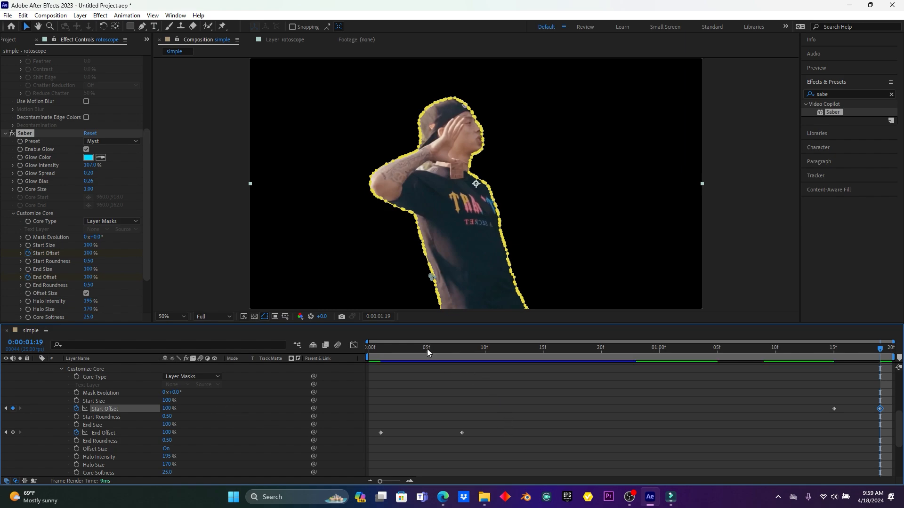
Step: Play the clip from the first frame to check how the outline draws on and off
drag(419, 347, 350, 349)
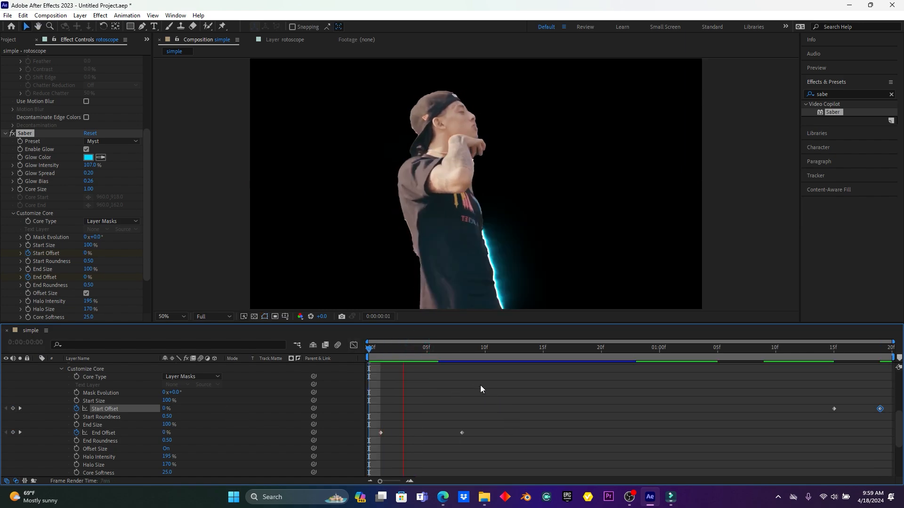
key(space)
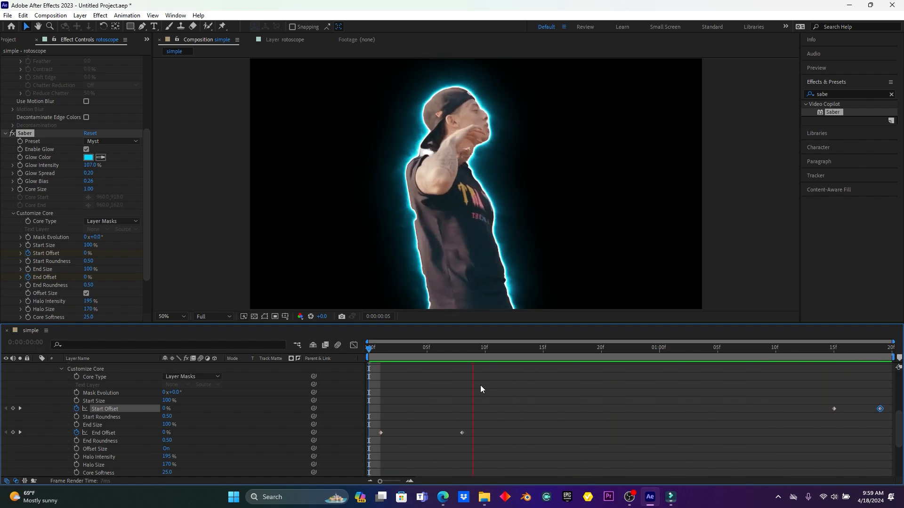
key(space)
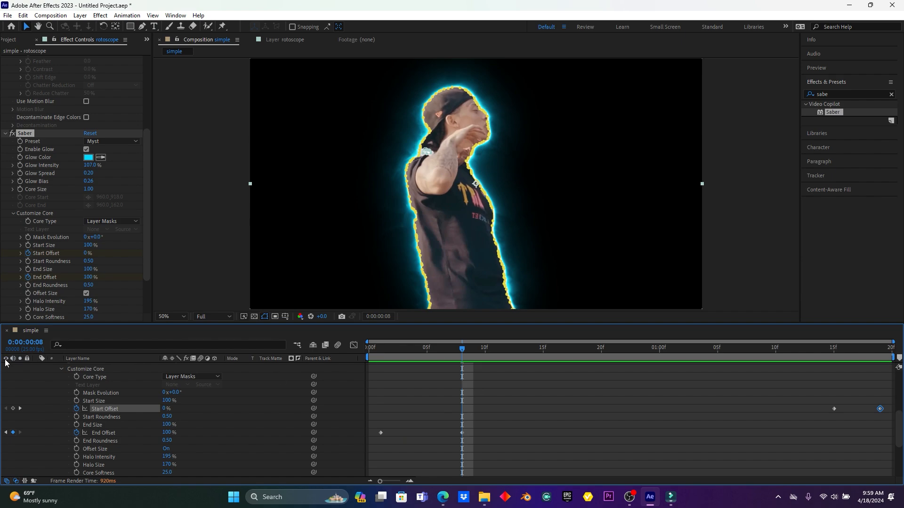
Step: Collapse the rotoscope layer's expanded properties and deselect the layer
click(62, 368)
scroll(43, 379, up, 5)
click(37, 369)
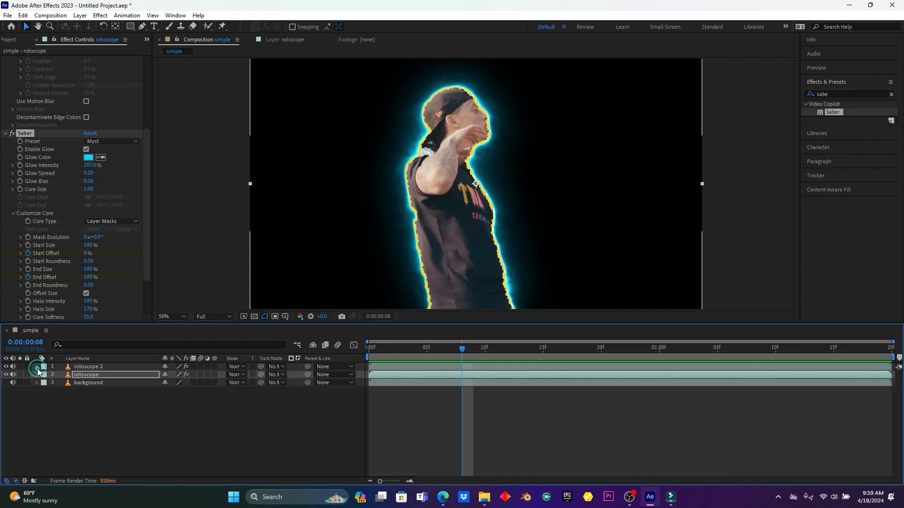
click(30, 416)
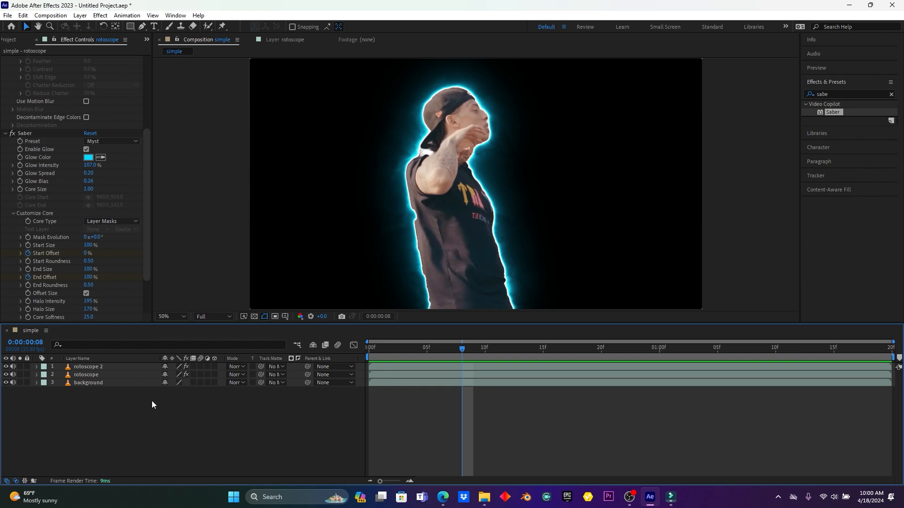
Step: Set the Composite Settings in Saber's Render Settings on the rotoscope layer to Transparent, with frame 4 in view
drag(450, 347, 416, 346)
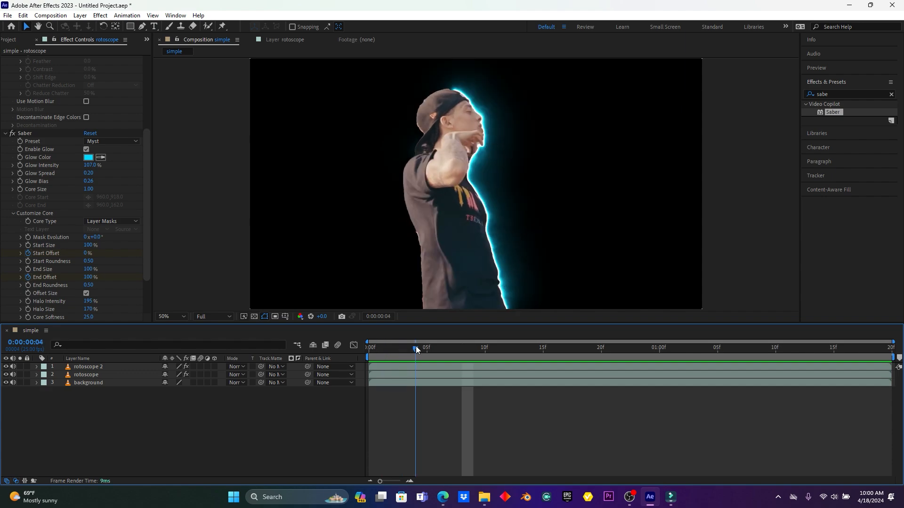
click(396, 373)
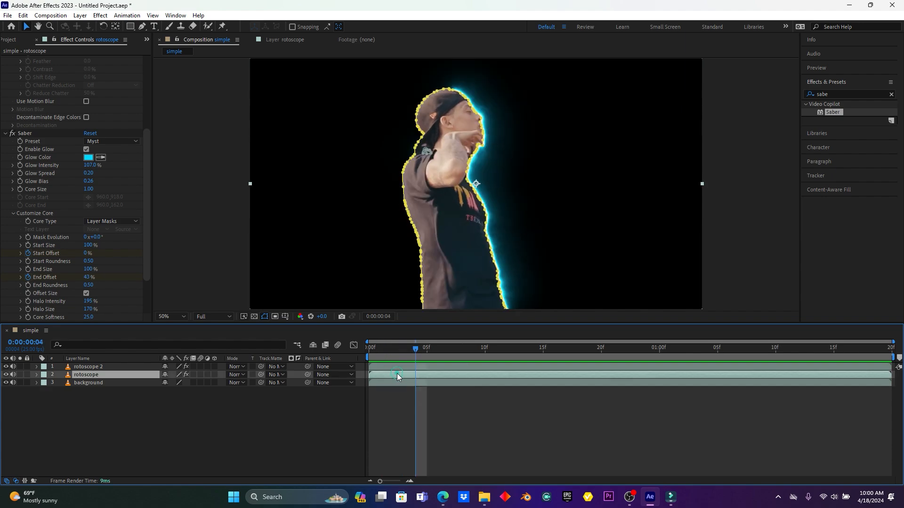
scroll(106, 276, down, 3)
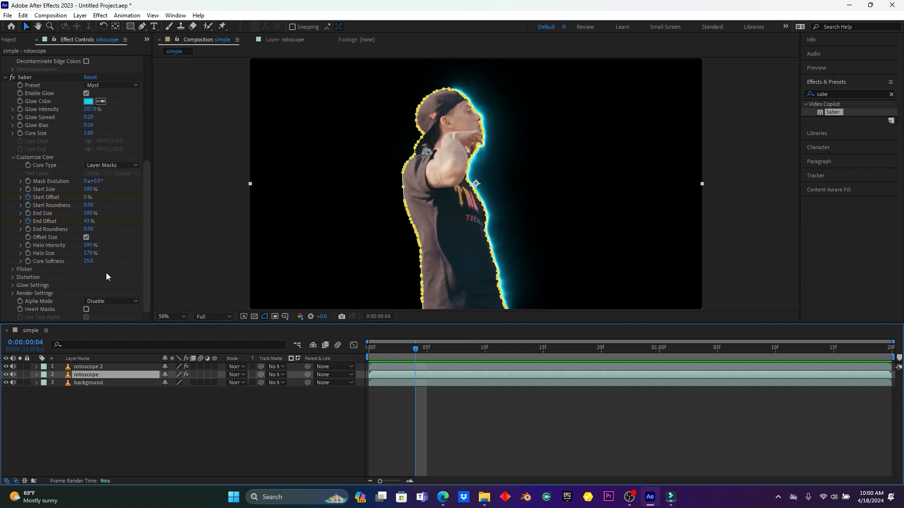
click(13, 293)
scroll(48, 277, down, 2)
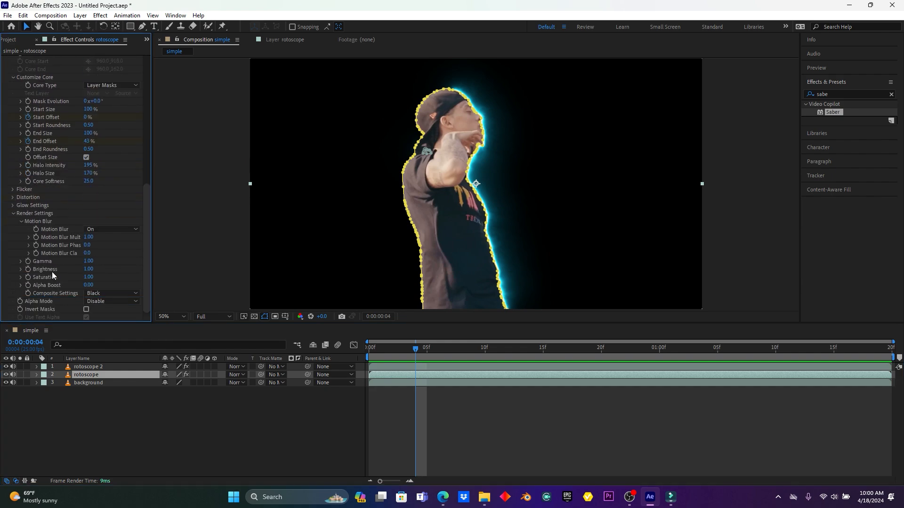
click(107, 292)
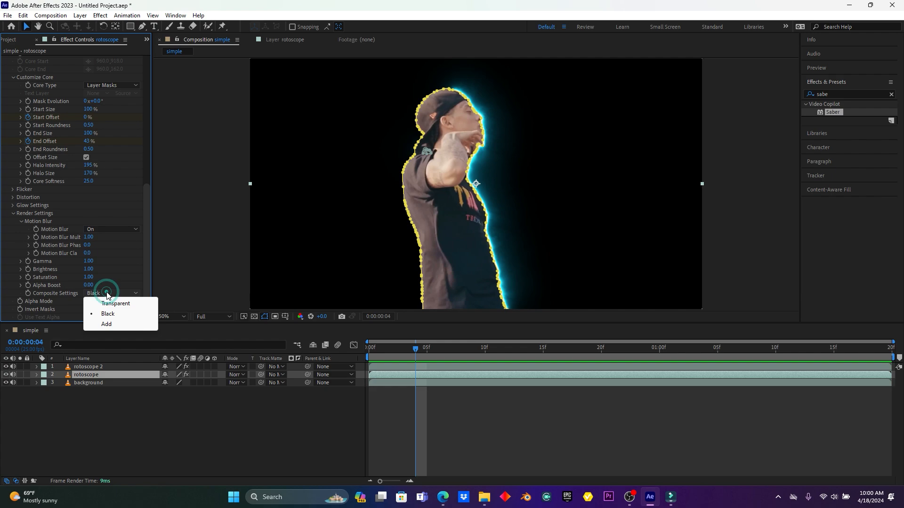
click(115, 301)
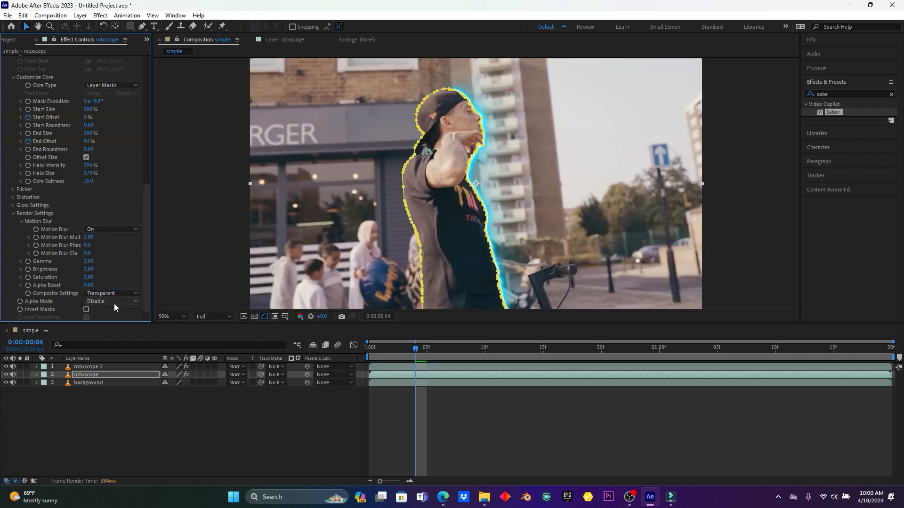
Step: Play the clip from the first frame to check the animated outline over the background footage
drag(393, 349, 359, 365)
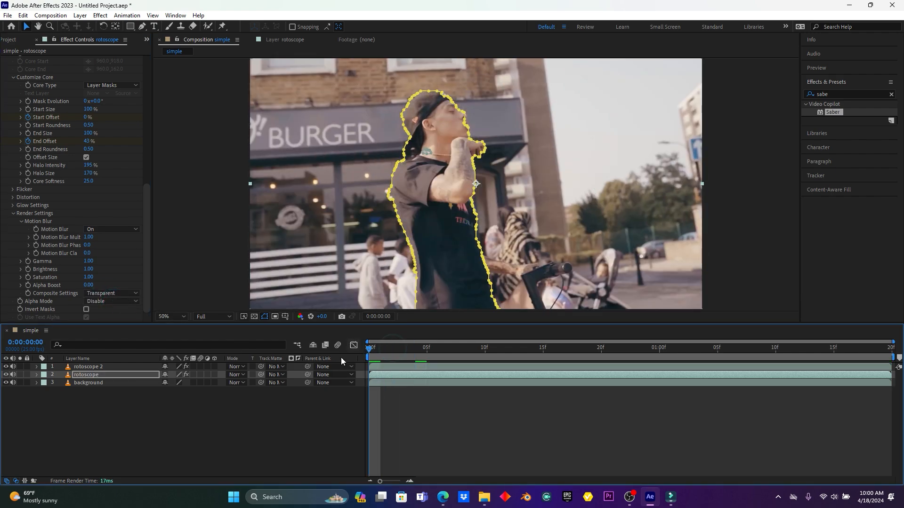
key(space)
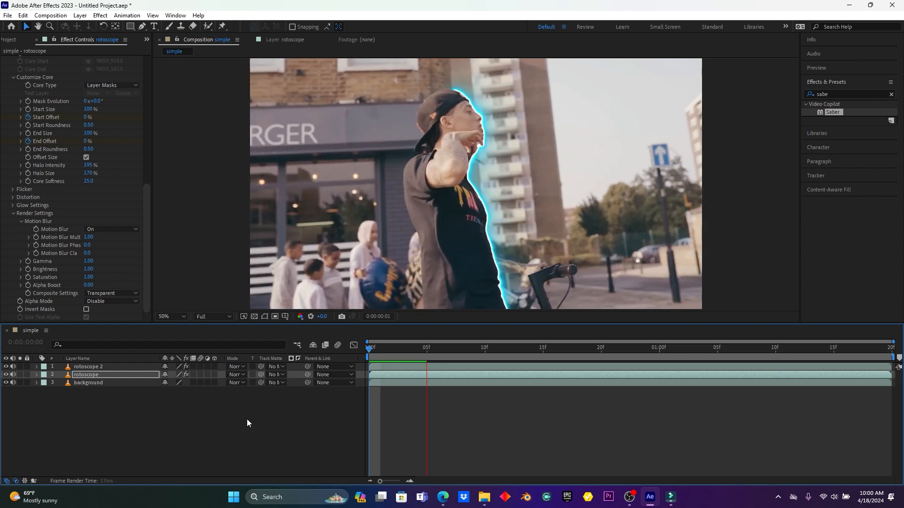